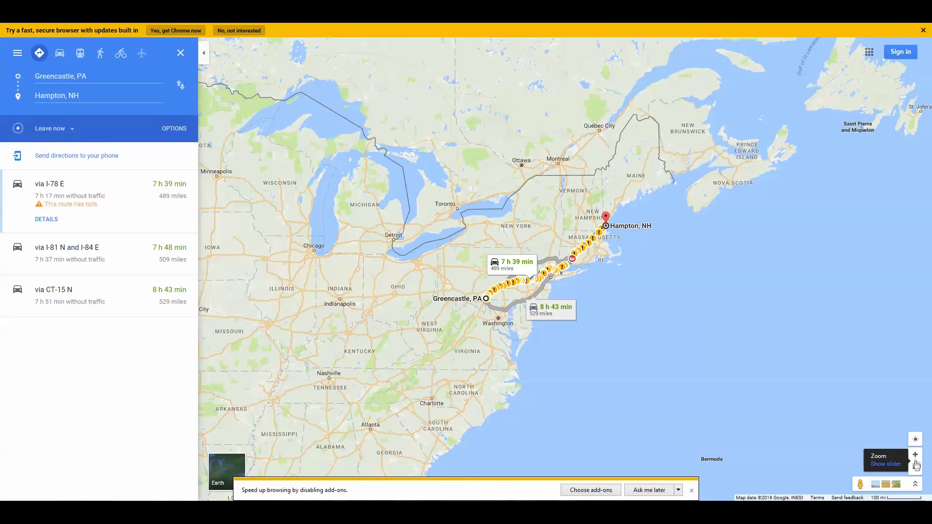
- Zoom in three levels on the I-78 E route and pan toward New Jersey and New York
click(915, 457)
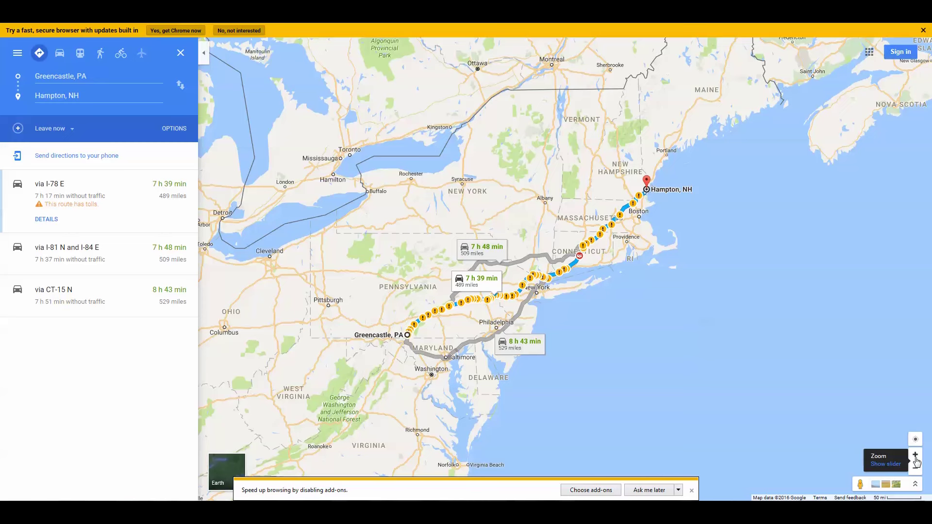
click(915, 458)
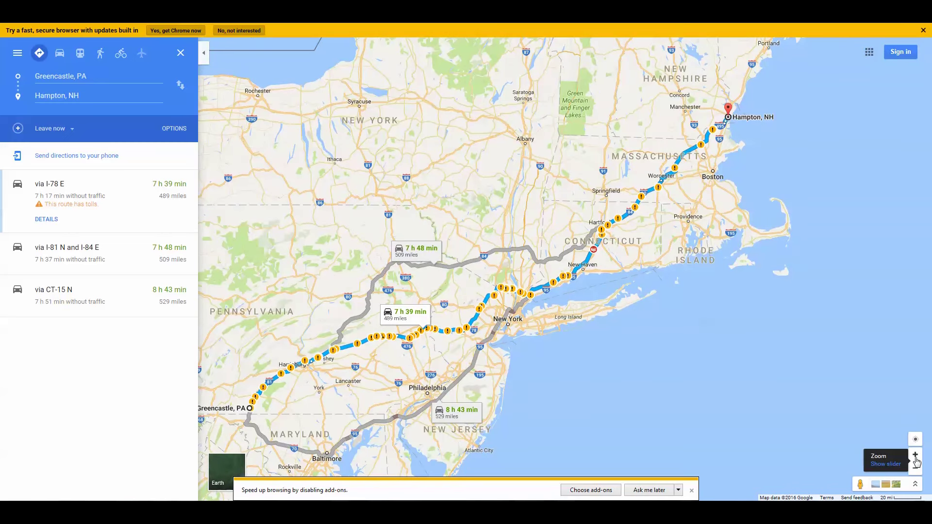
drag(549, 357, 623, 286)
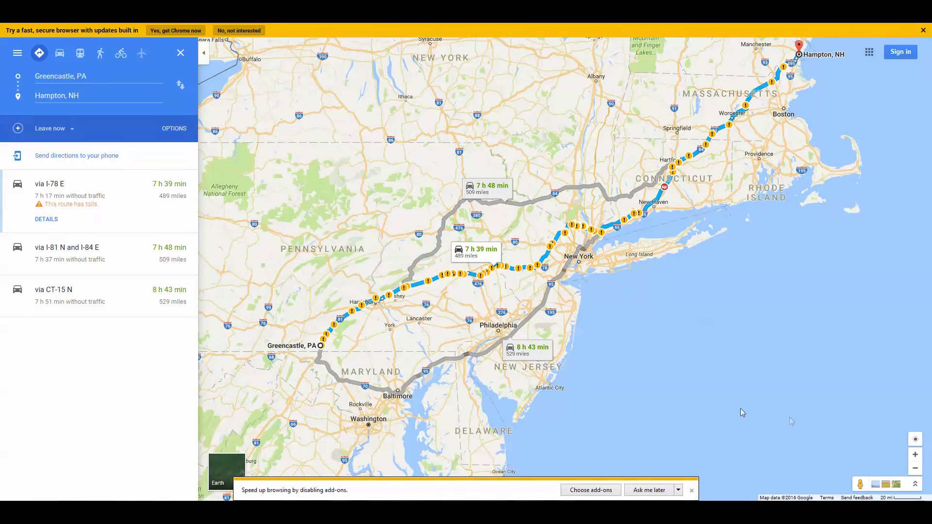
click(915, 458)
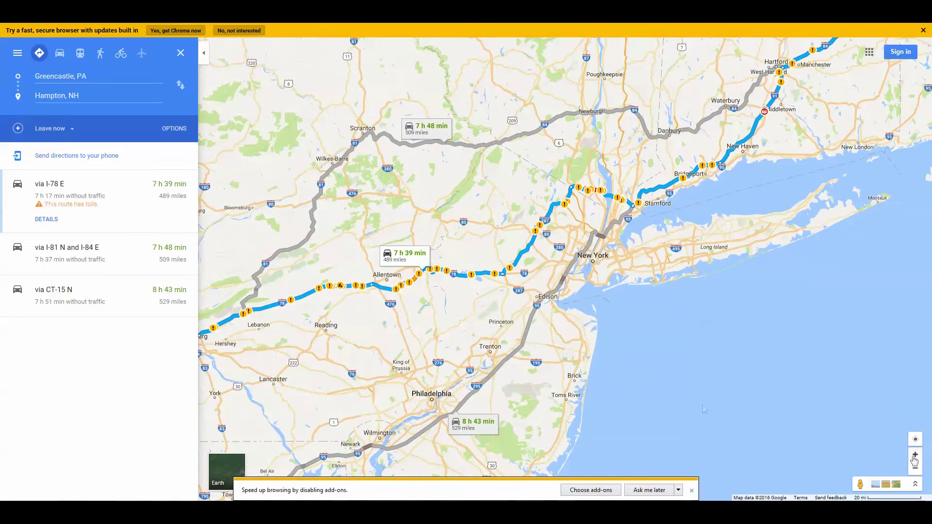
drag(641, 389, 694, 261)
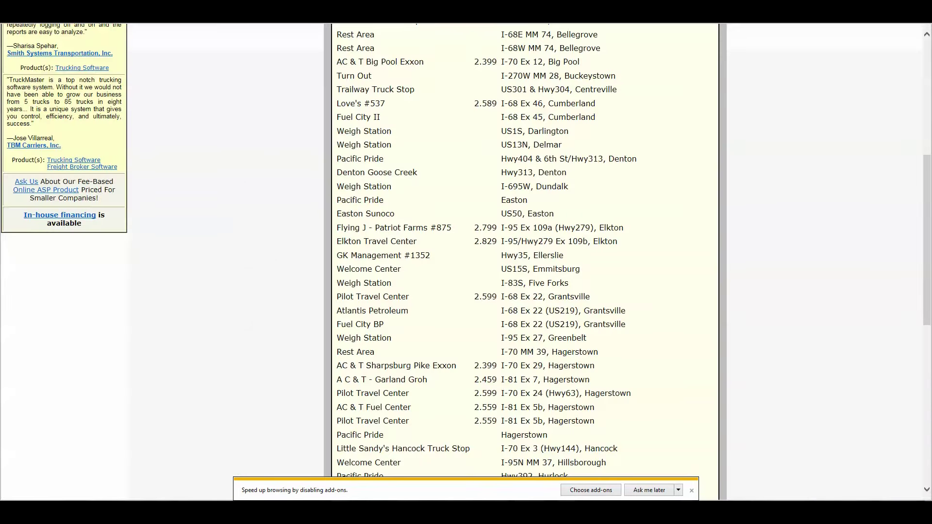
- Open TruckMaster's New Jersey truck stop list and scroll through its fuel prices
key(alt+Left)
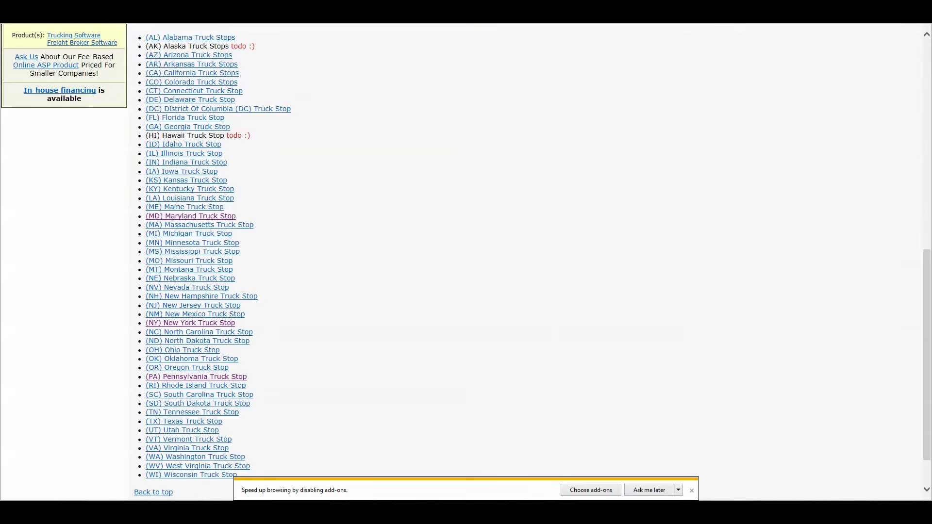
click(217, 305)
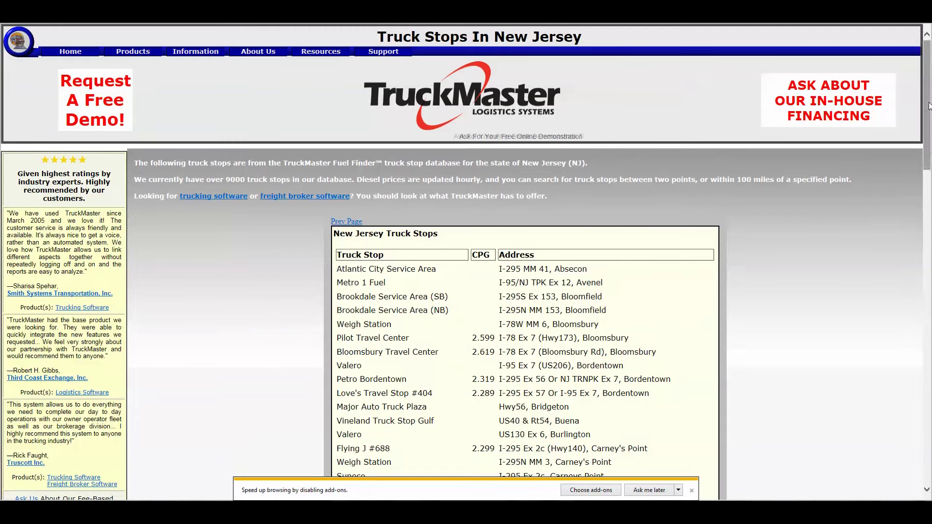
scroll(832, 187, down, 5)
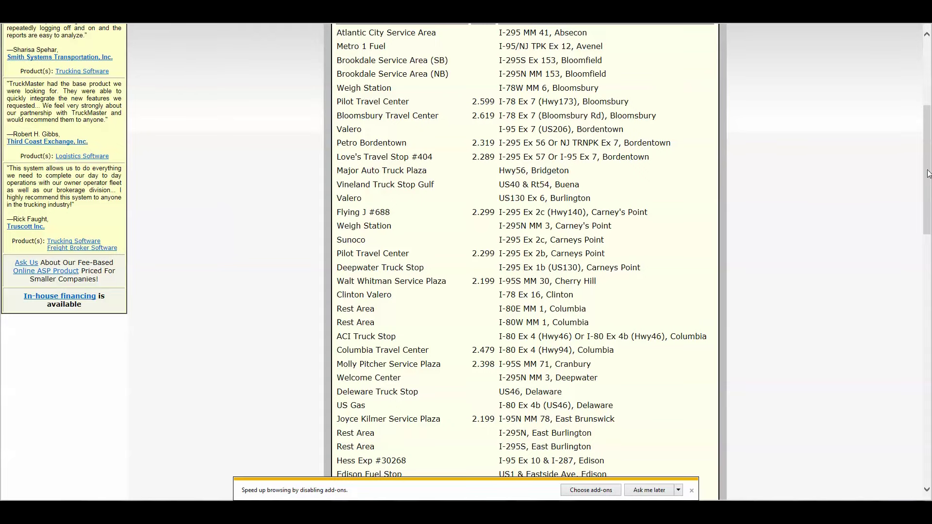
drag(928, 173, 928, 210)
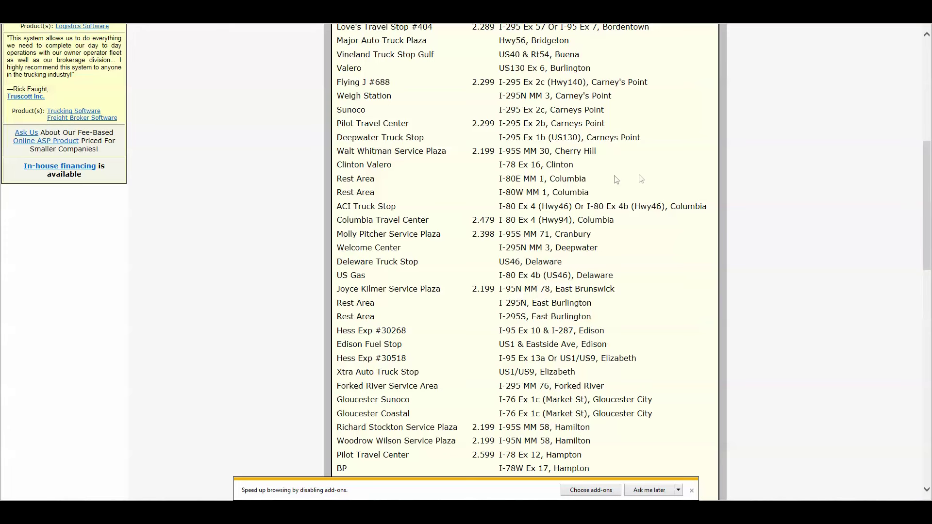
key(ctrl+Tab)
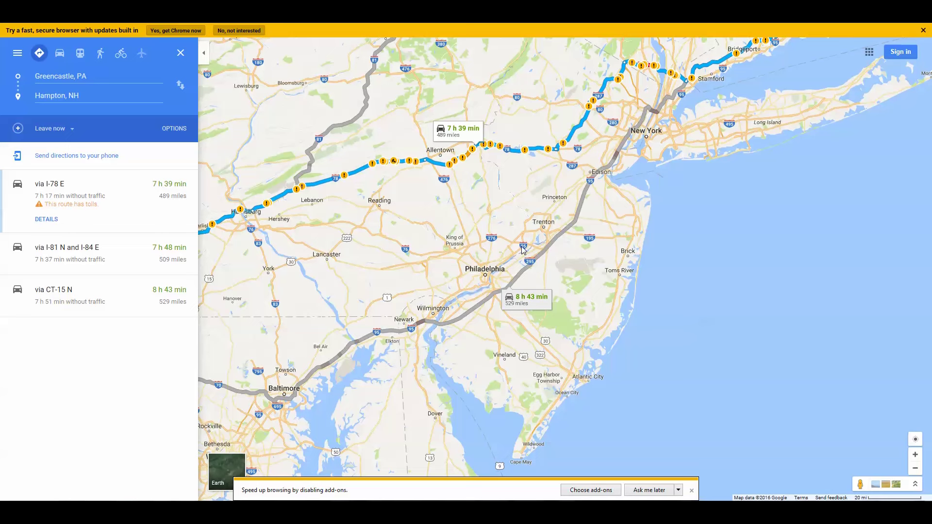
- Compare the I-78 E, I-81 N/I-84 E and CT-15 N routes, settling on CT-15 N
click(578, 208)
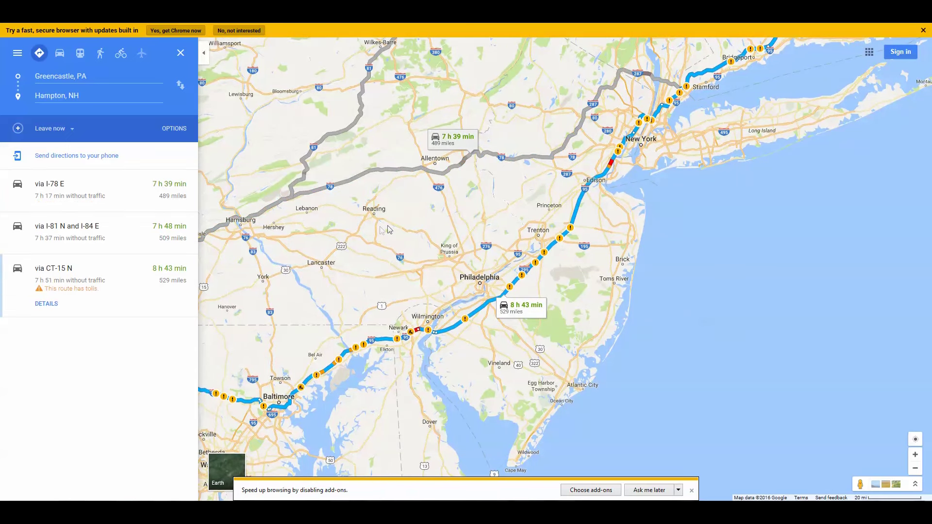
click(460, 141)
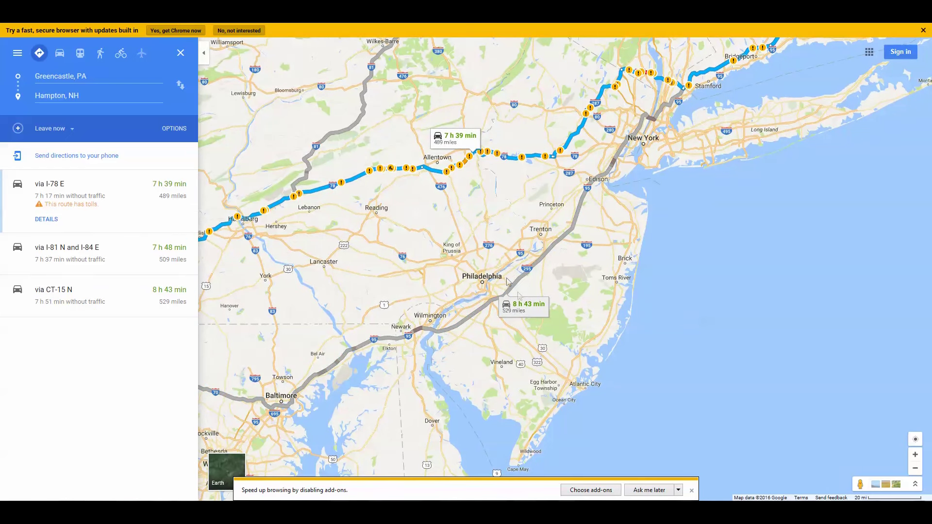
click(525, 306)
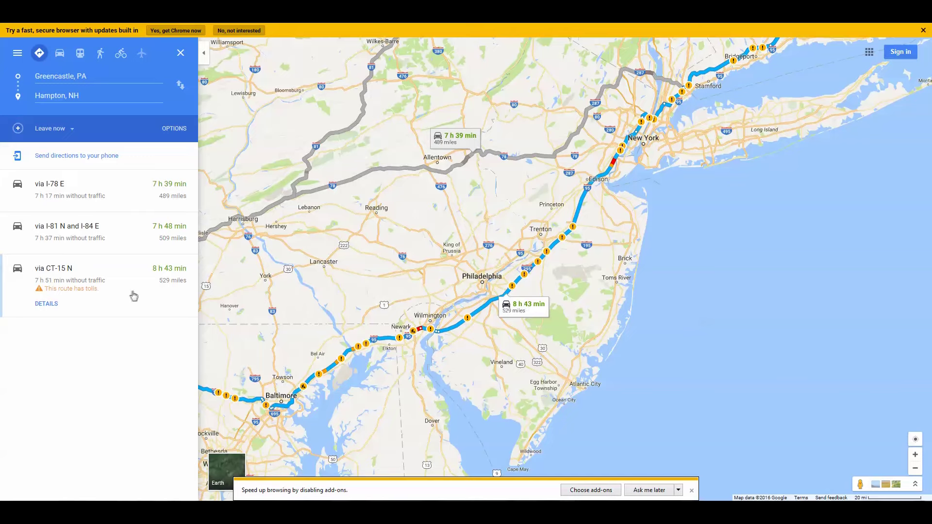
click(430, 171)
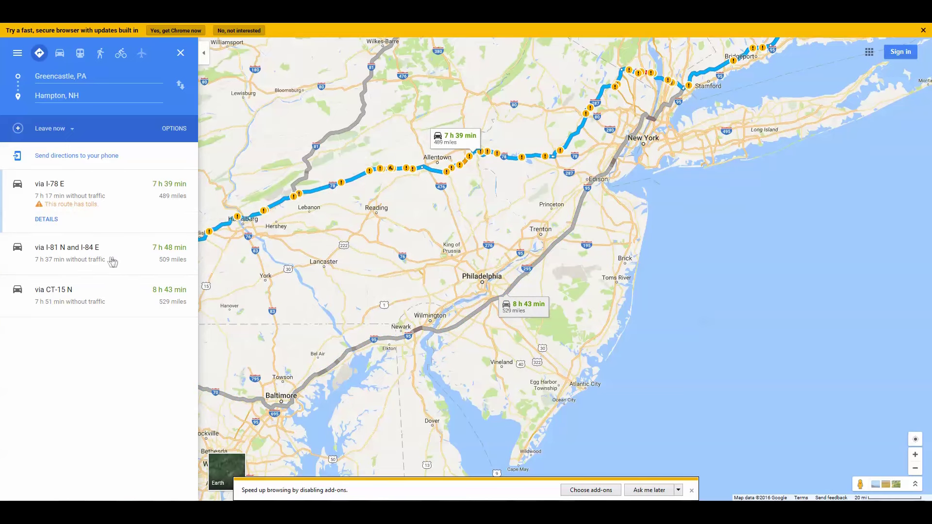
click(111, 260)
click(120, 288)
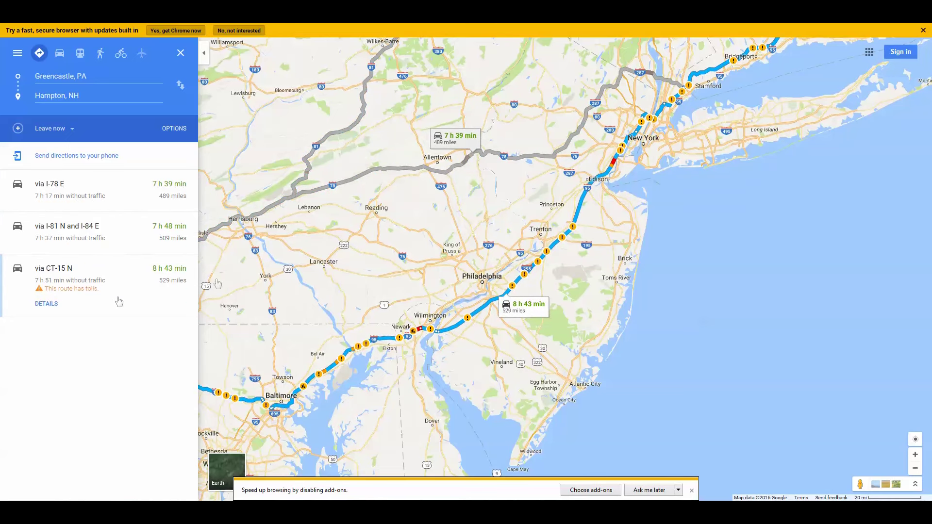
- Pan the map along the CT-15 N route into New England, then start a new browser tab
drag(749, 179, 670, 255)
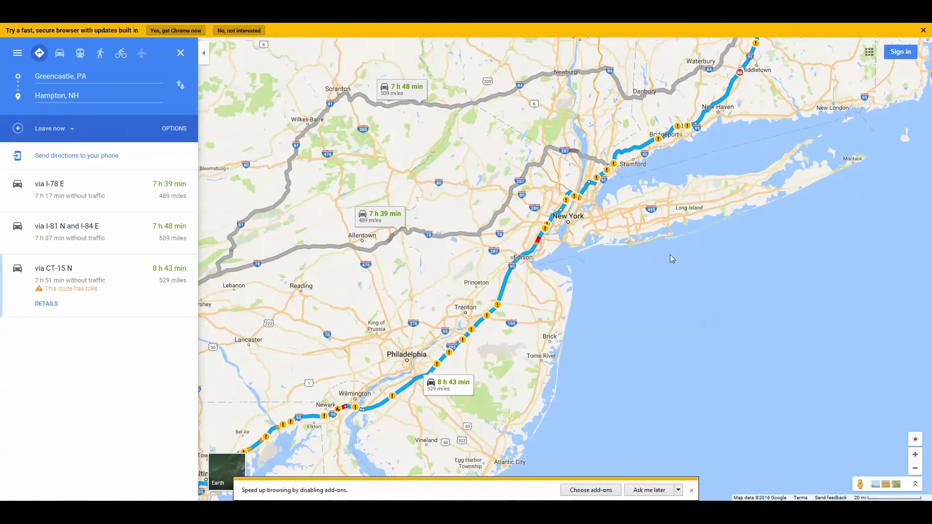
drag(670, 255, 730, 234)
drag(717, 266, 760, 278)
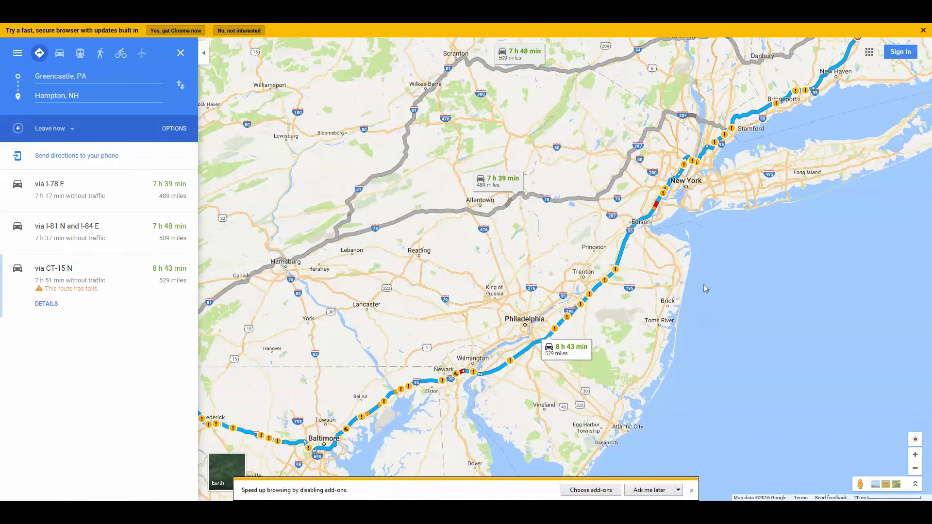
drag(703, 287, 724, 264)
click(487, 23)
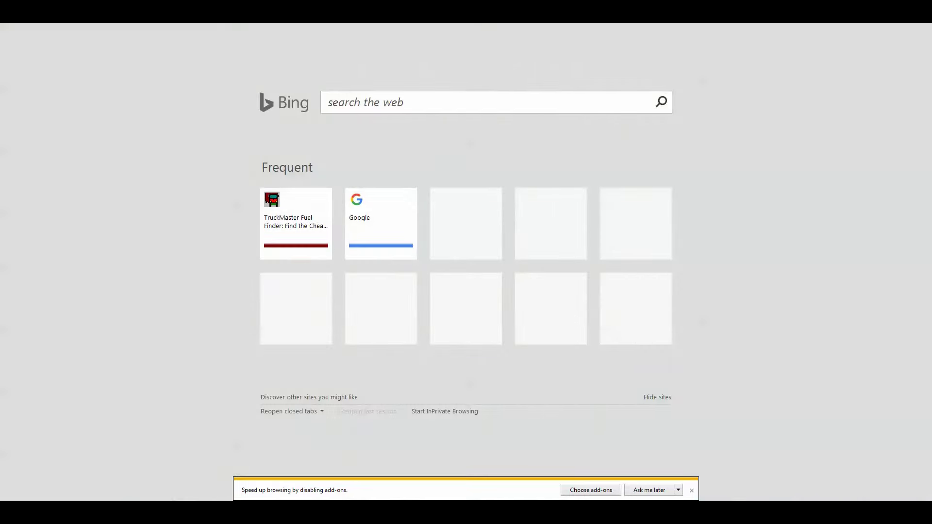
- Log in to the NAStek MYSTC site with the account e-mail and password
key(Return)
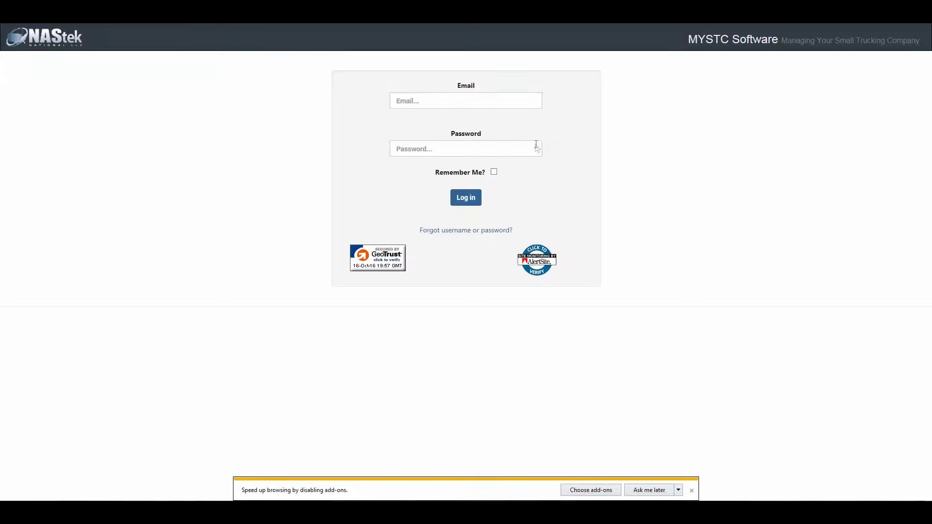
click(448, 176)
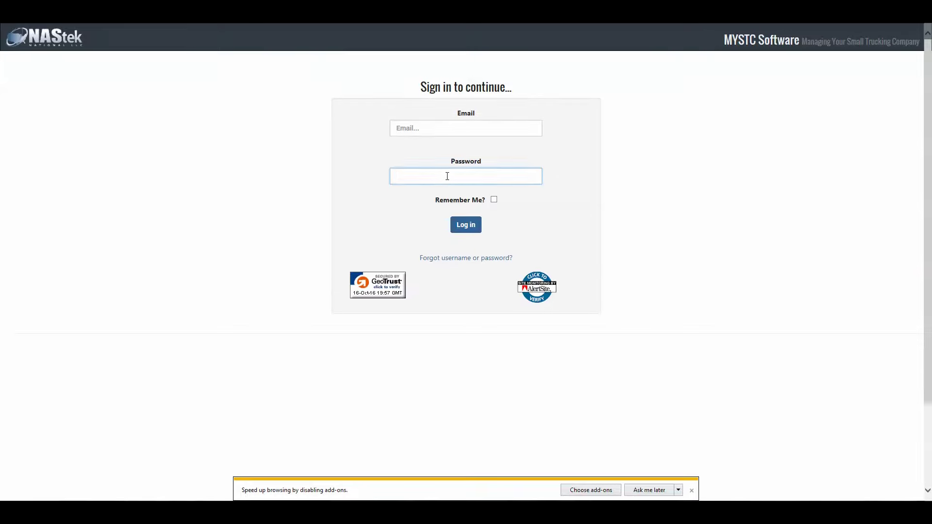
text(•••••••••)
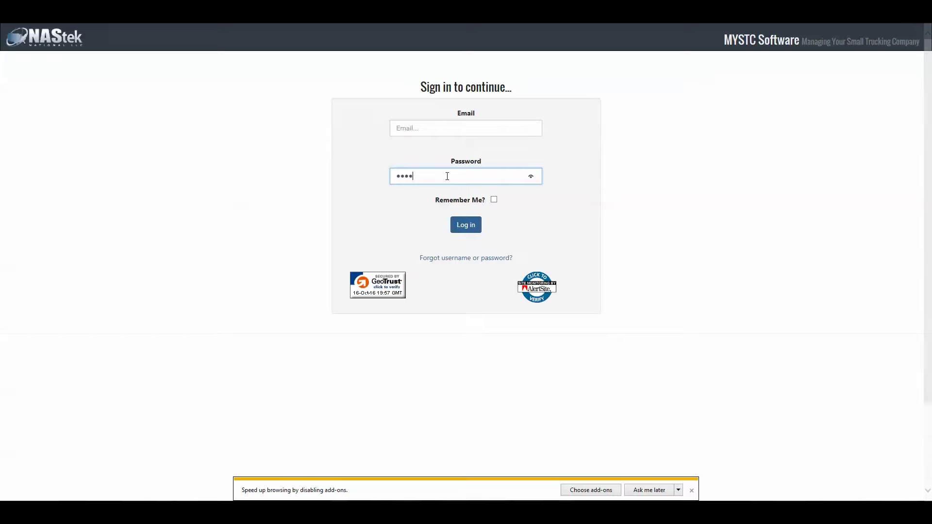
click(438, 132)
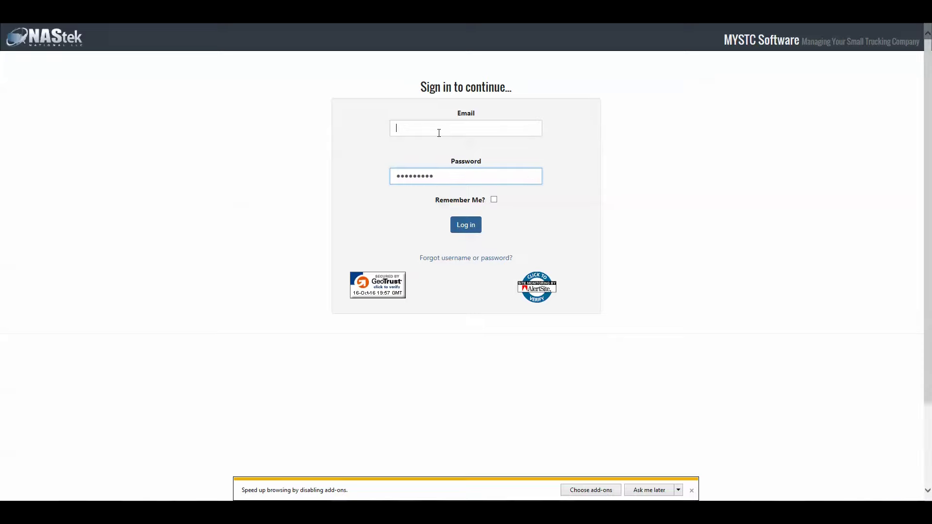
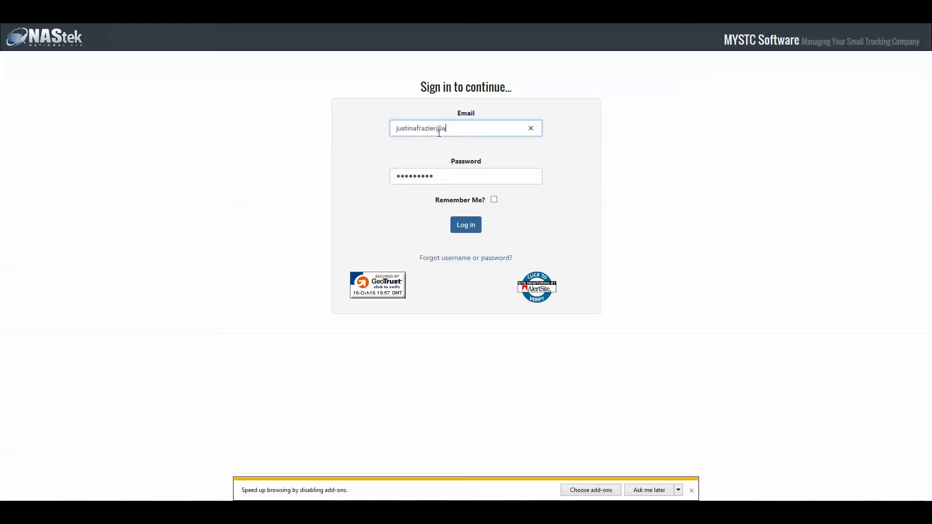
click(474, 227)
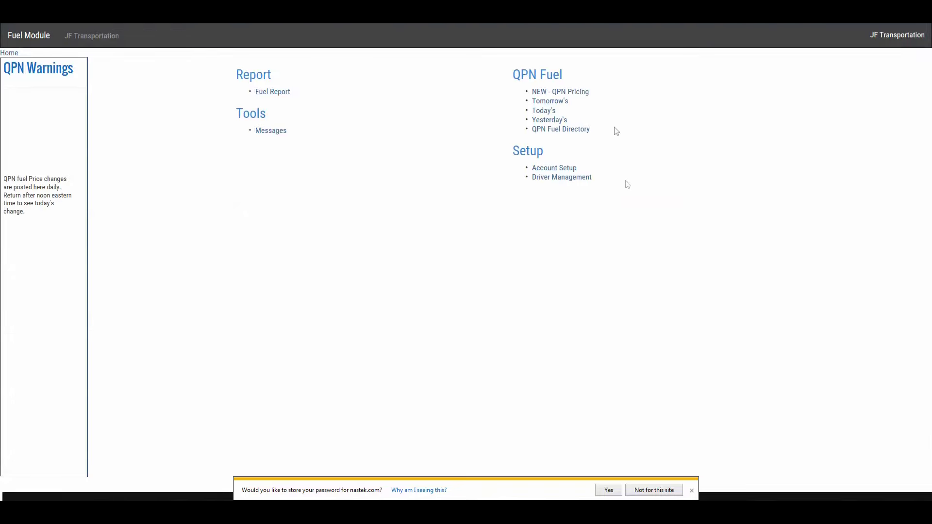
- Review today's fuel prices down to the NH and NJ stops, then pick the 489-mile I-78 E route
click(543, 111)
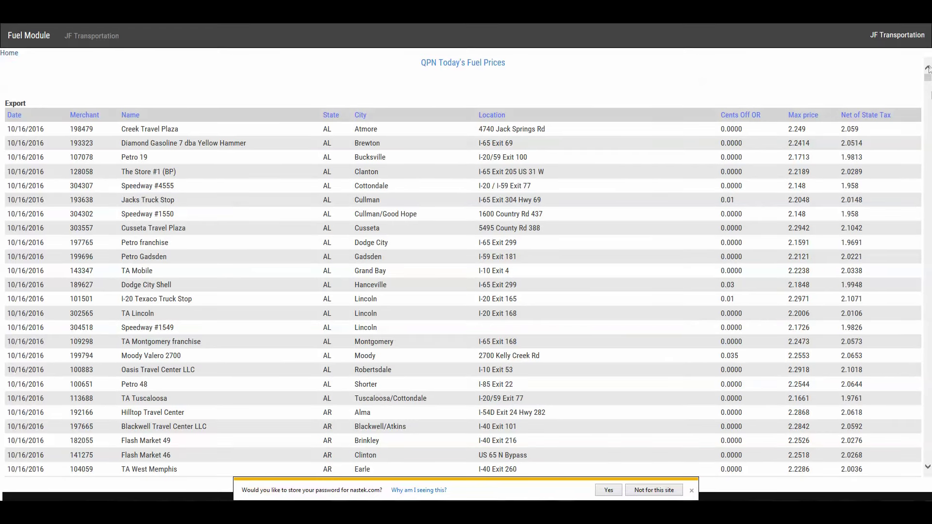
drag(927, 78, 927, 317)
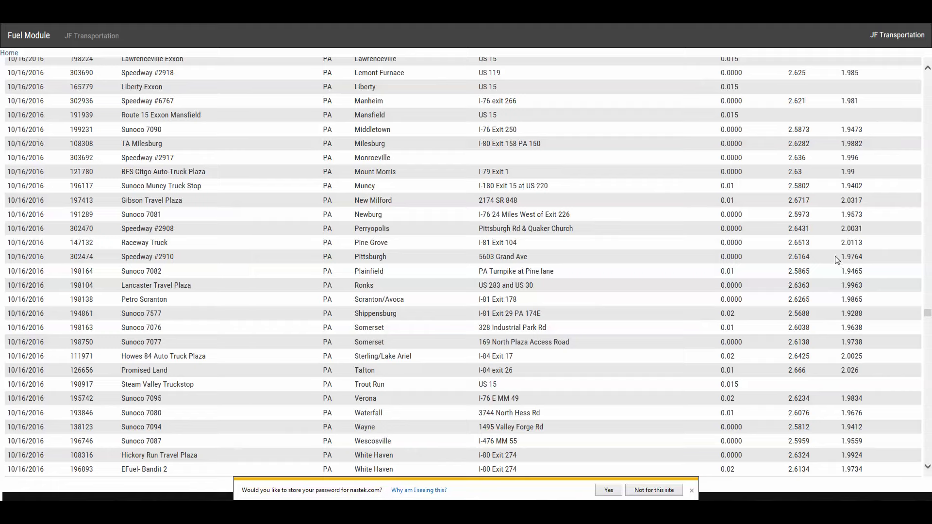
drag(836, 259, 836, 270)
click(896, 247)
click(928, 70)
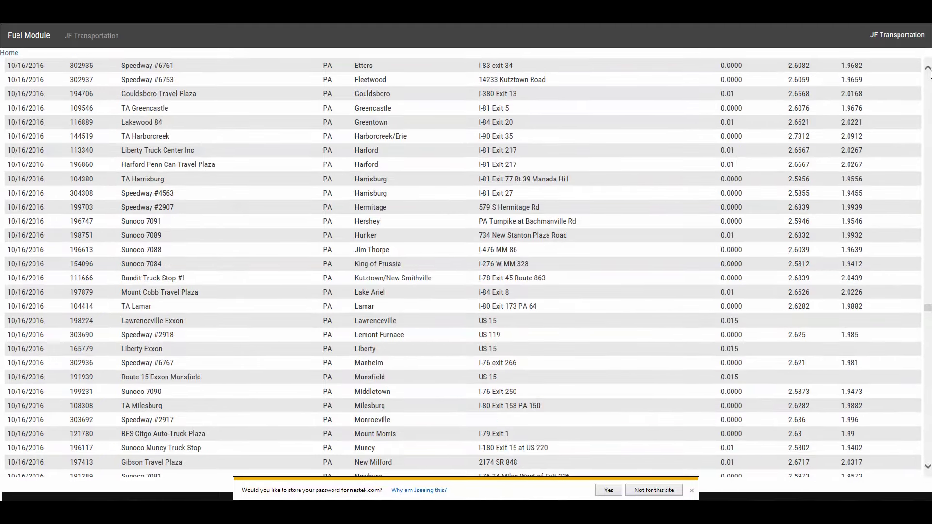
drag(928, 71, 927, 71)
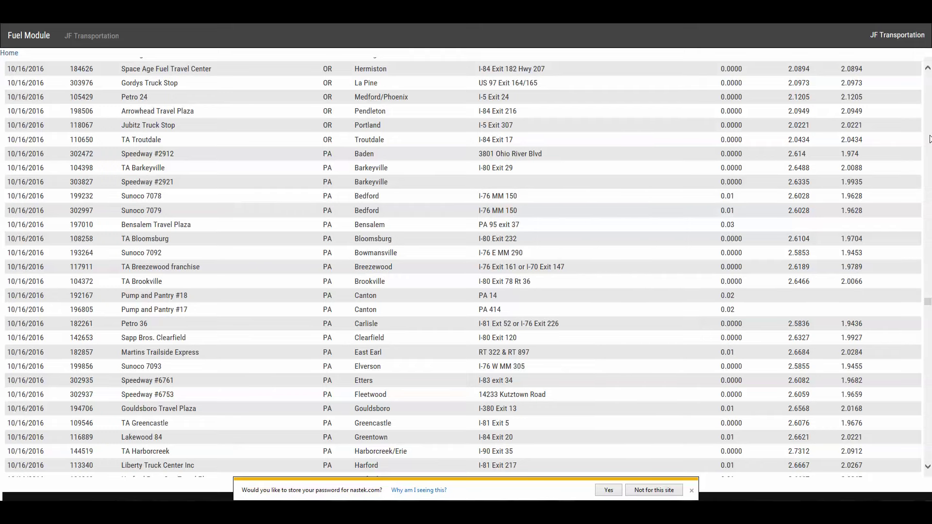
scroll(929, 139, up, 15)
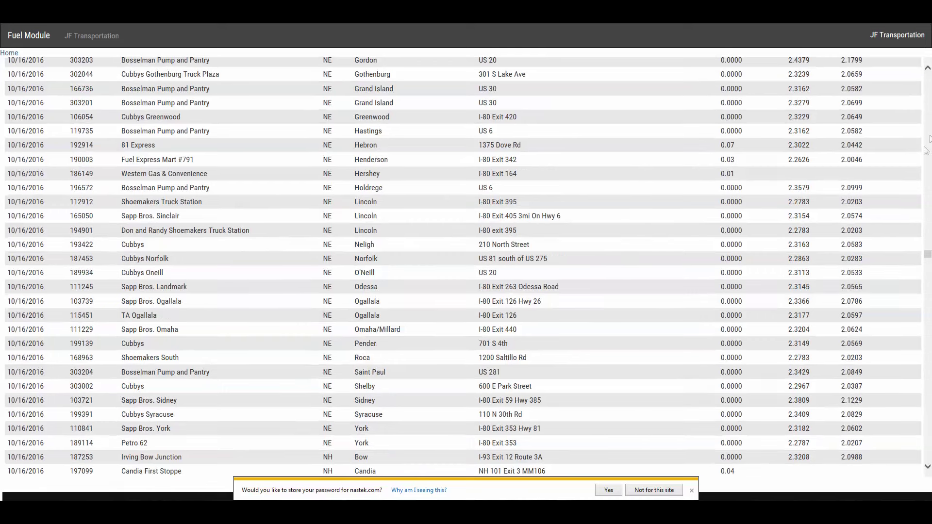
scroll(928, 367, down, 8)
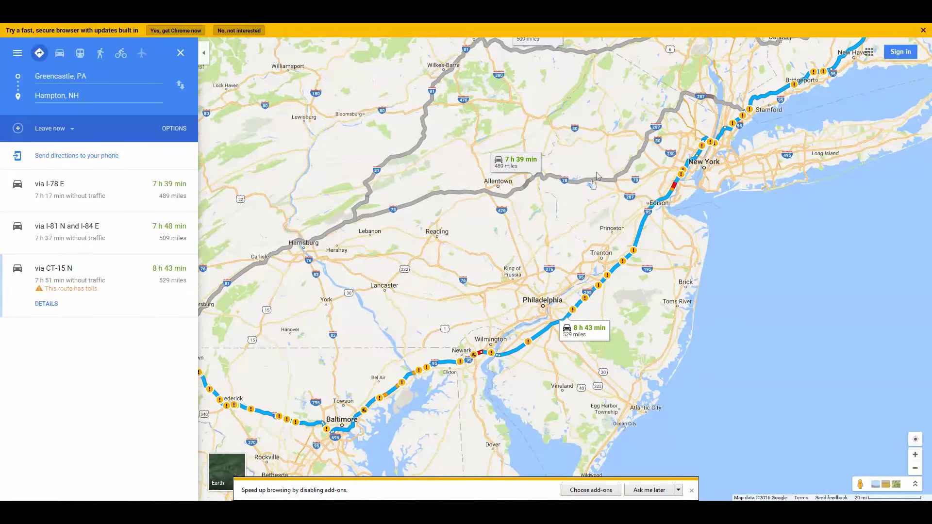
click(593, 180)
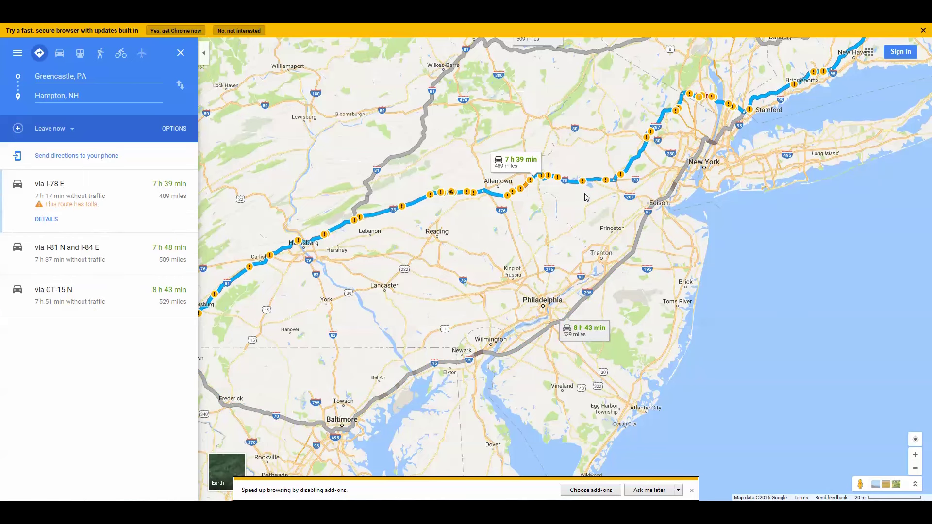
- Zoom in on the I-78 E route, briefly checking the other fuel-price tab
click(917, 454)
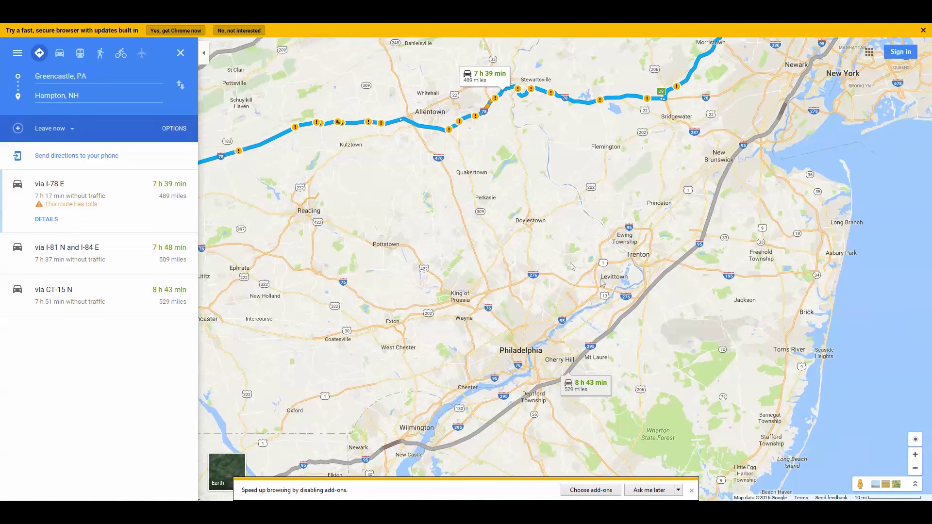
drag(464, 245, 466, 274)
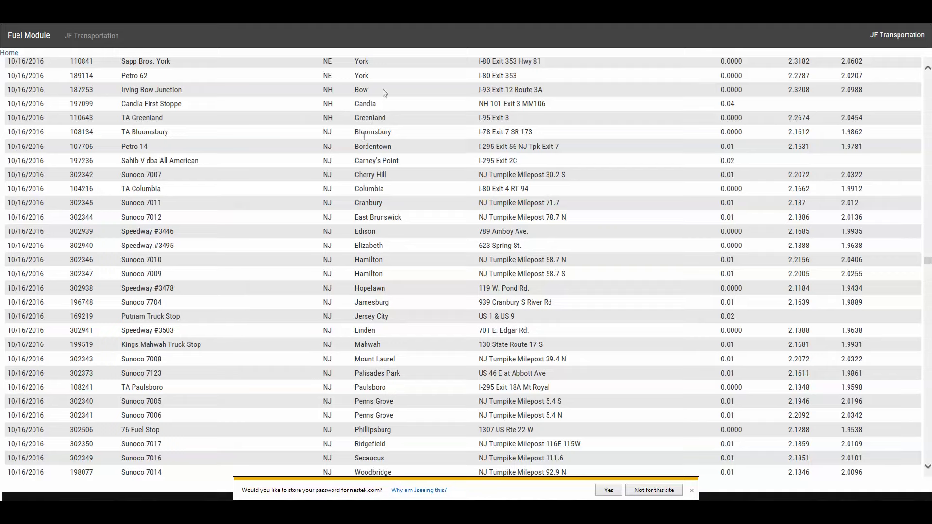
key(ctrl+Tab)
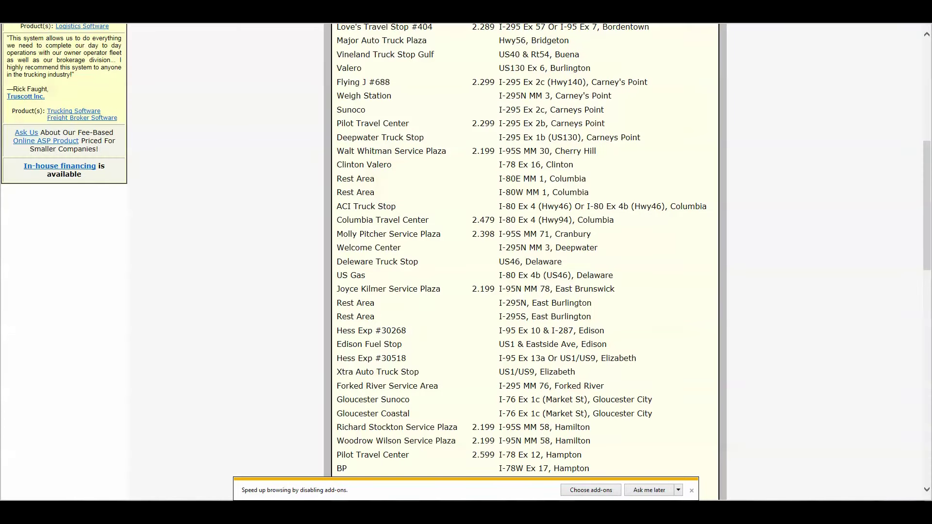
key(ctrl+Tab)
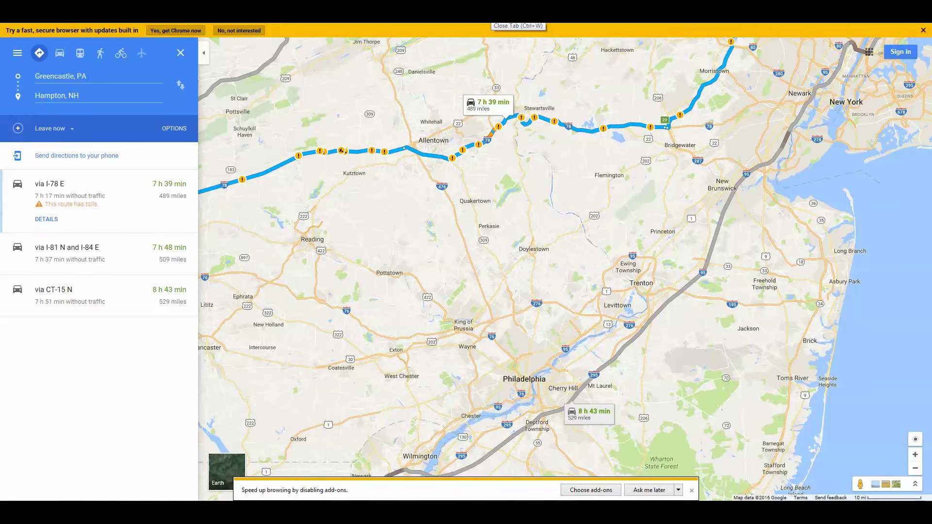
- Pan and zoom the map to the I-78 stretch through Allentown and Bethlehem
drag(520, 188, 522, 244)
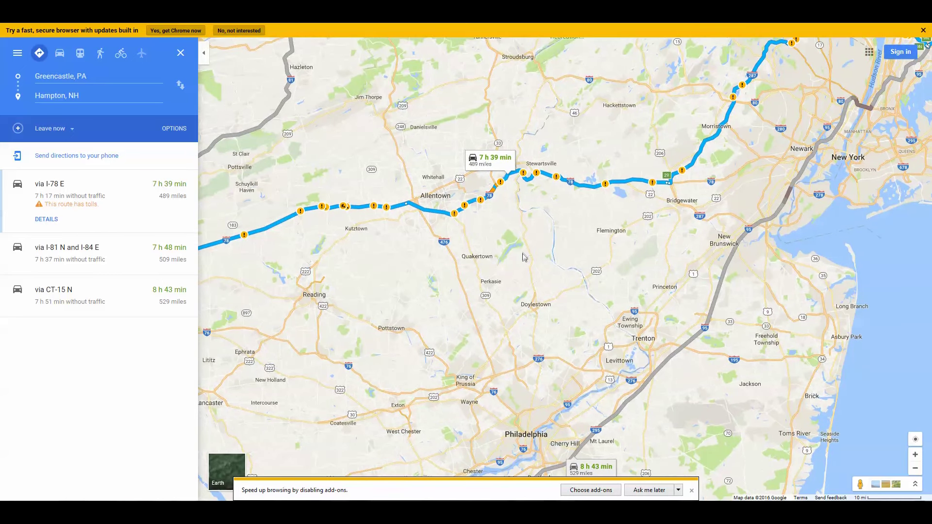
drag(595, 236, 556, 277)
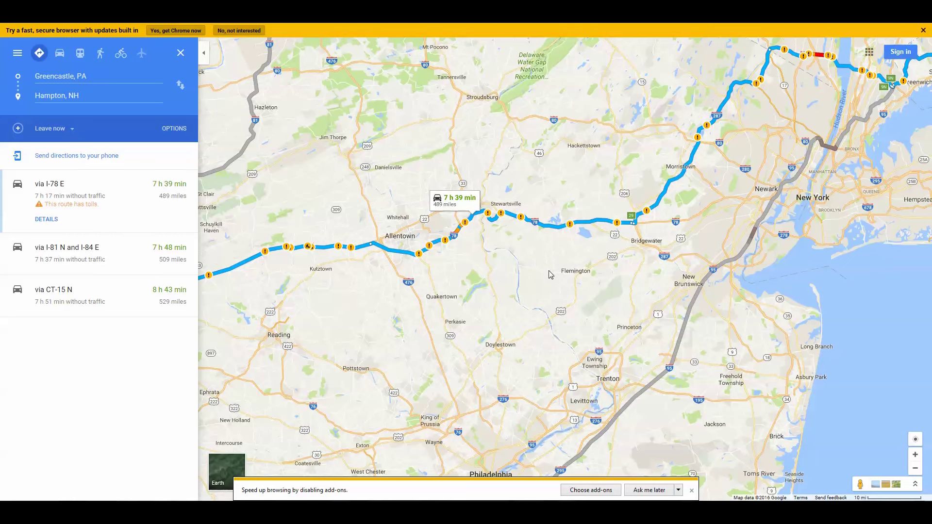
drag(468, 259, 684, 178)
click(685, 176)
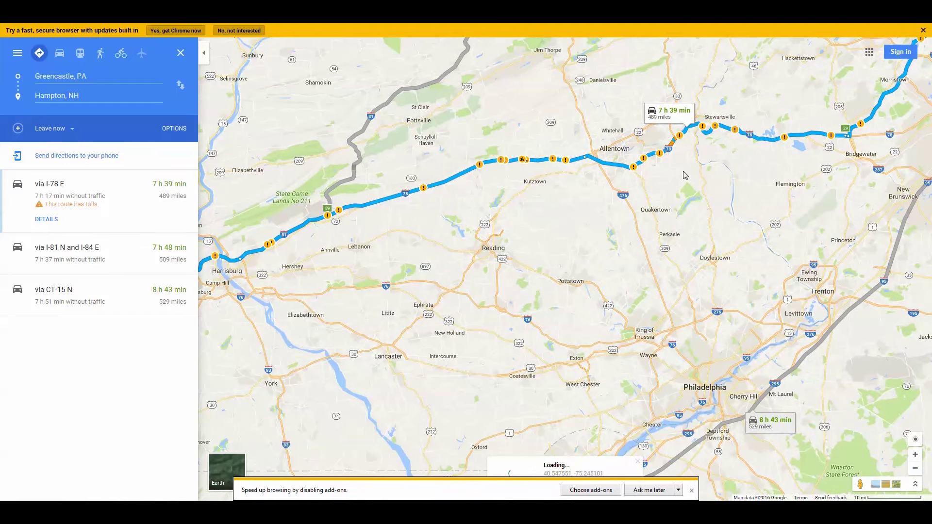
drag(491, 257, 611, 242)
scroll(595, 248, up, 1)
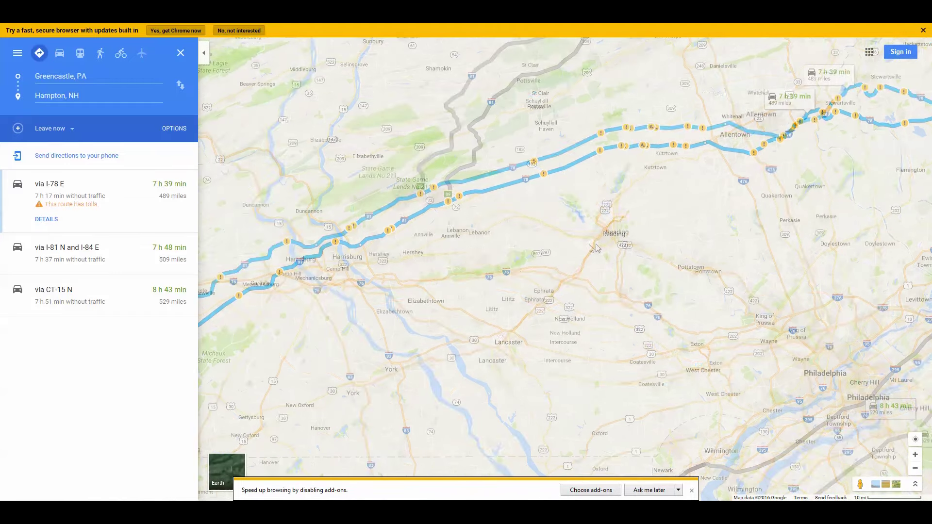
drag(561, 207, 453, 307)
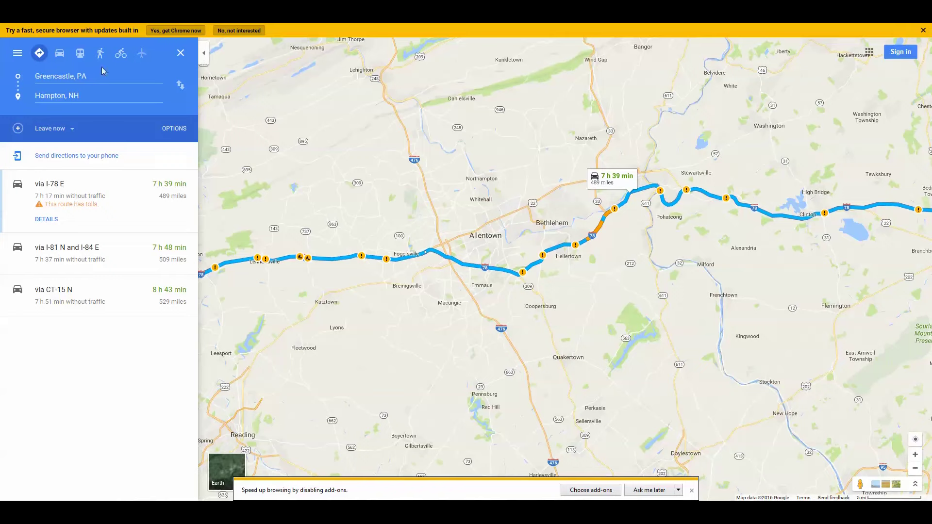
- Change the destination from Hampton, NH to Bloomsbury, NJ
click(92, 93)
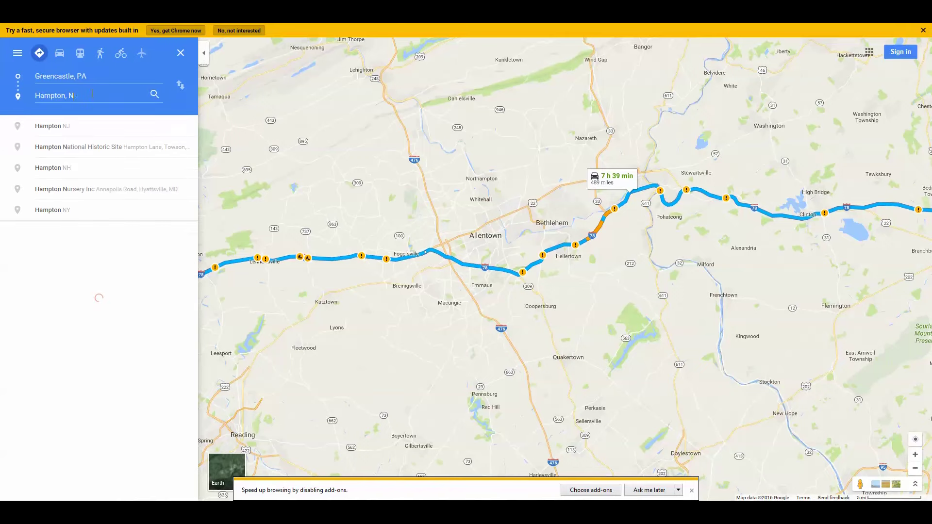
key(BackSpace)
key(BackSpace)
key(BackSpace)
key(BackSpace)
key(BackSpace)
key(BackSpace)
key(BackSpace)
key(BackSpace)
key(BackSpace)
key(BackSpace)
key(BackSpace)
text(blooms)
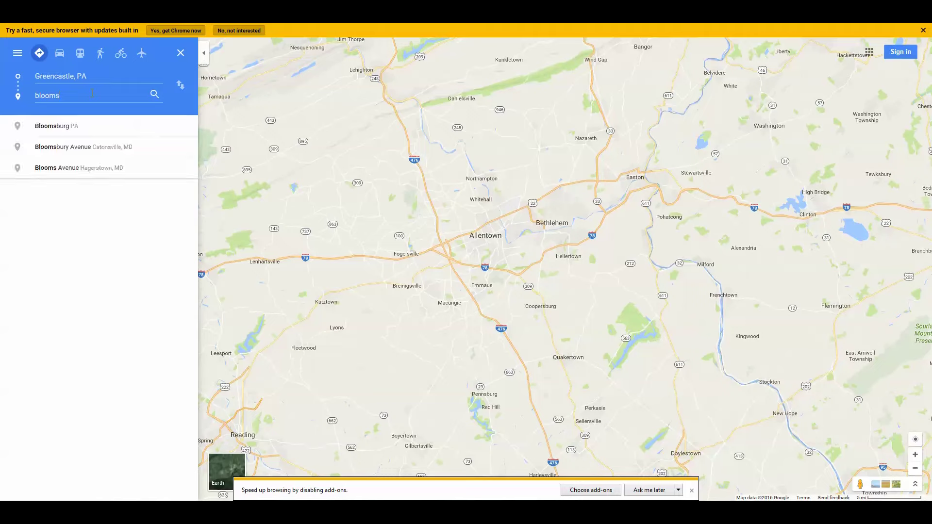
text(bery)
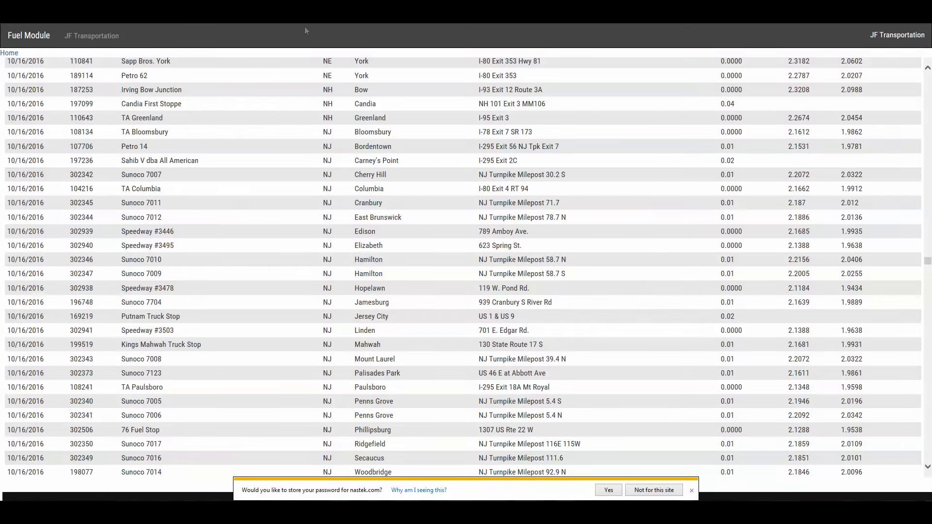
click(340, 19)
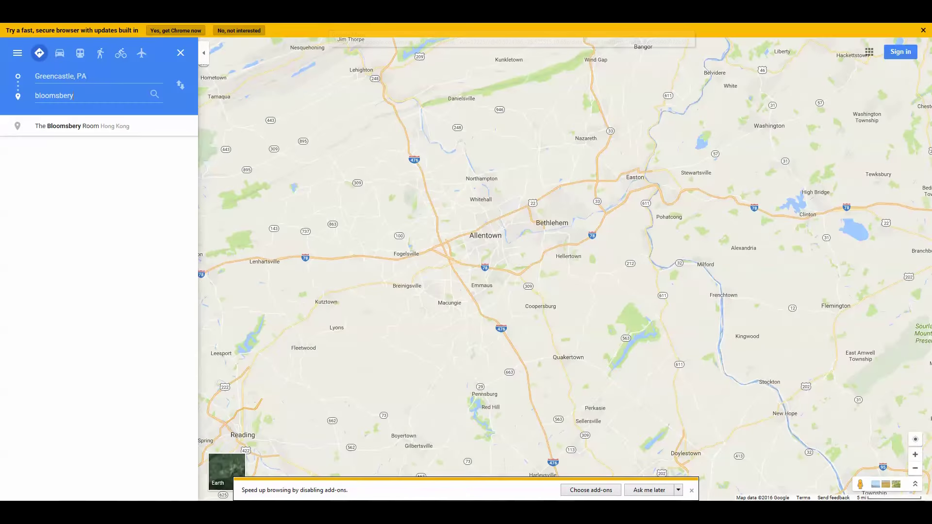
key(BackSpace)
key(BackSpace)
key(BackSpace)
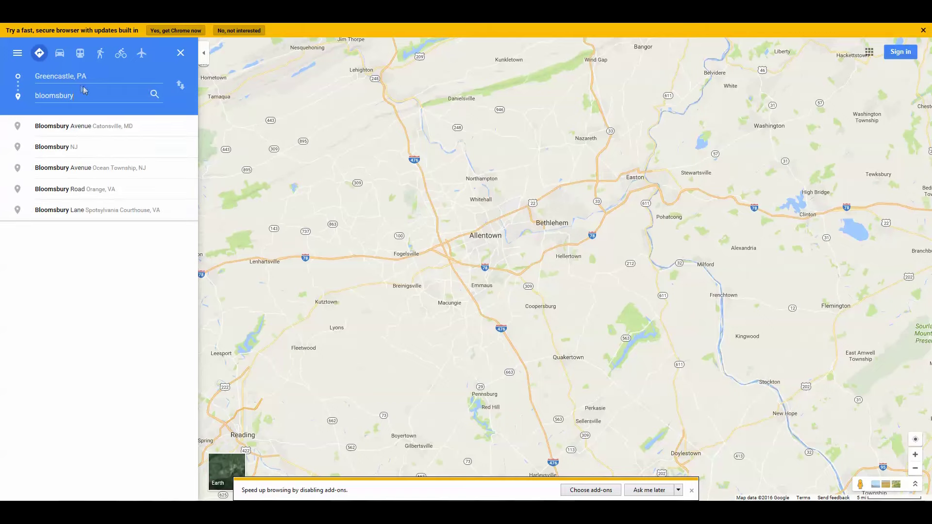
click(96, 147)
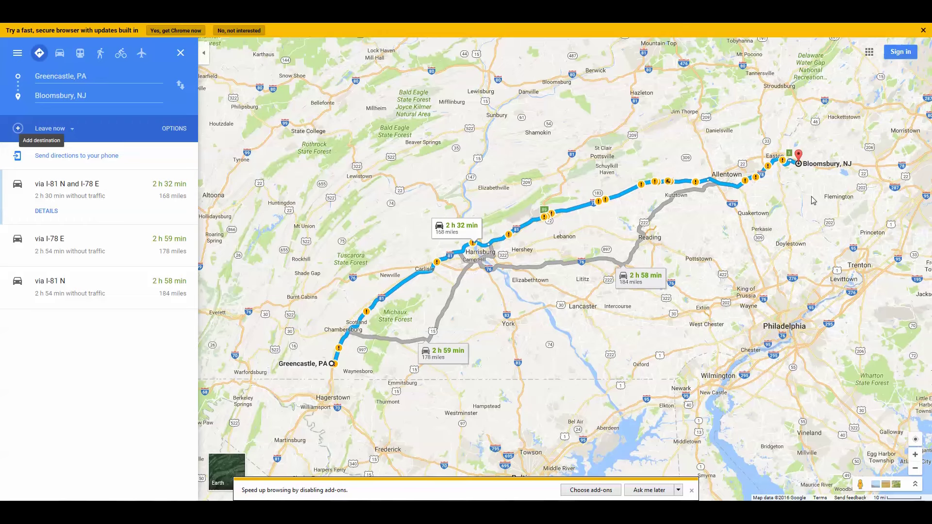
- Check TA Bloomsbury's fuel price of 2.1612 in the Fuel Module list
drag(813, 200, 608, 267)
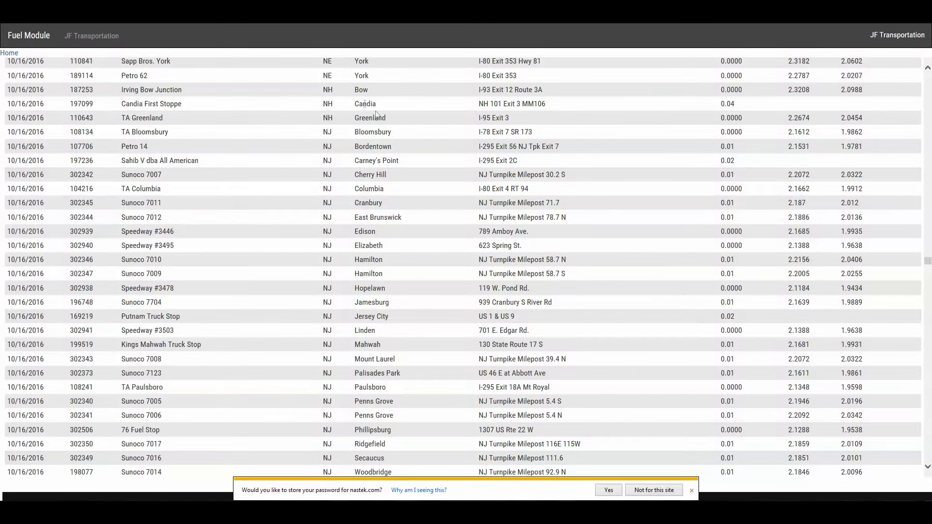
drag(119, 132, 177, 137)
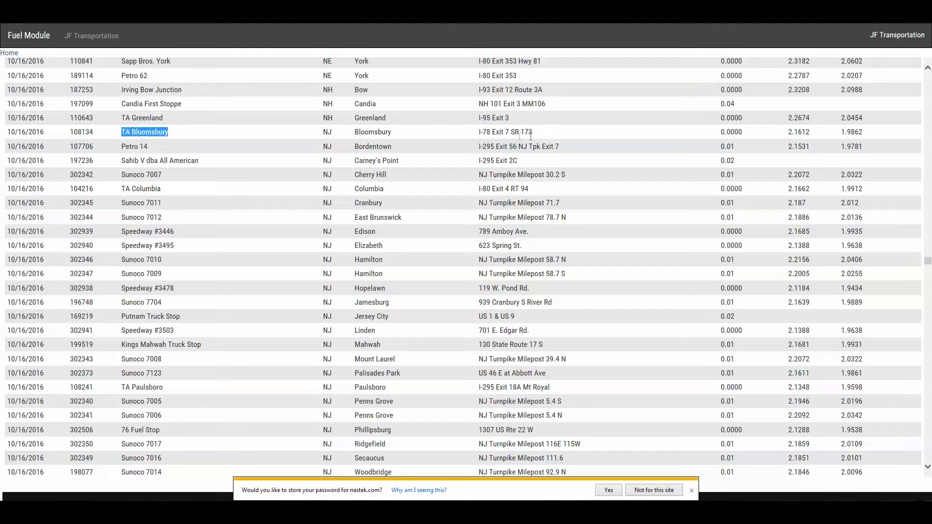
drag(786, 134, 812, 134)
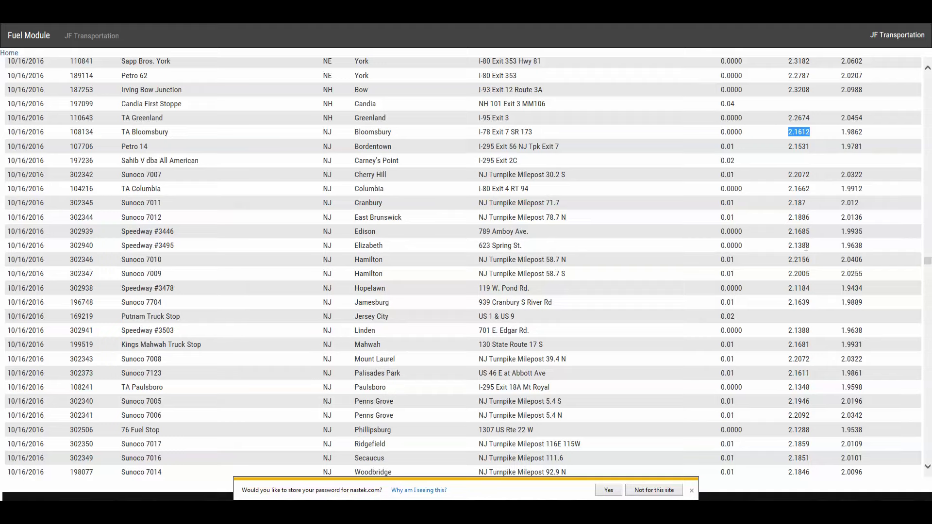
click(806, 246)
- Copy the 76 Fuel Stop's town name, Phillipsburg, from the price list
scroll(930, 473, down, 1)
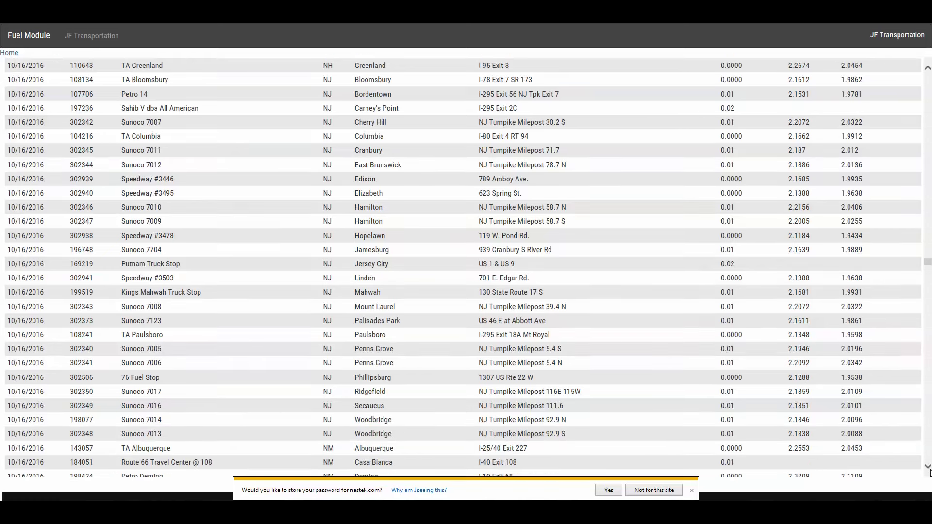
scroll(929, 473, down, 1)
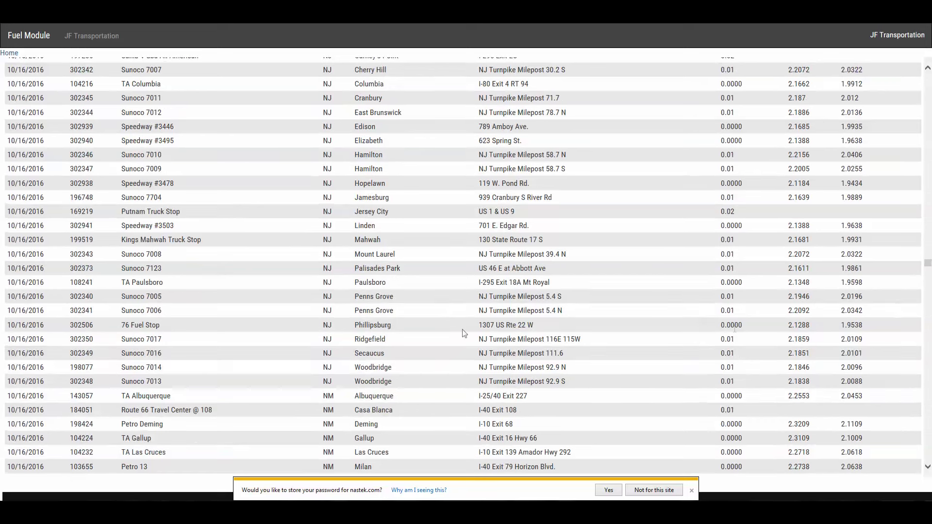
drag(392, 329, 358, 330)
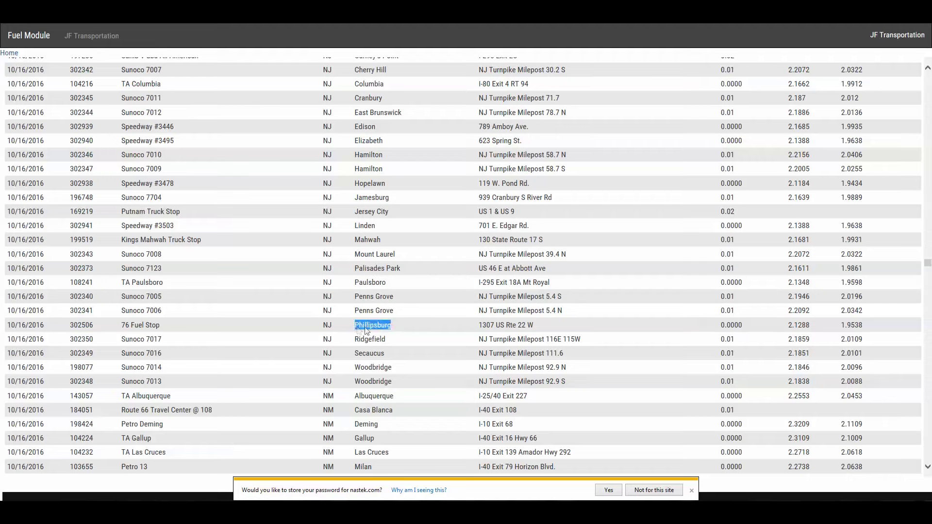
right_click(369, 328)
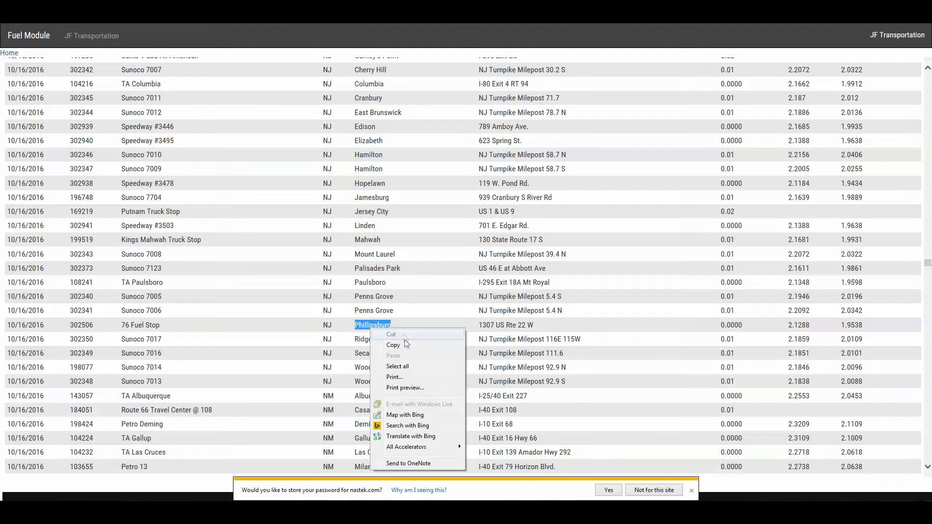
click(390, 338)
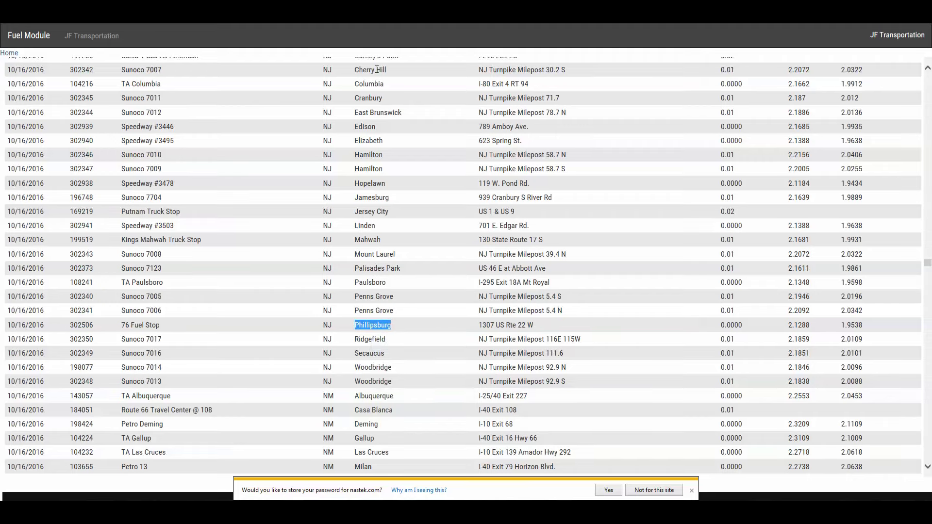
key(ctrl+Tab)
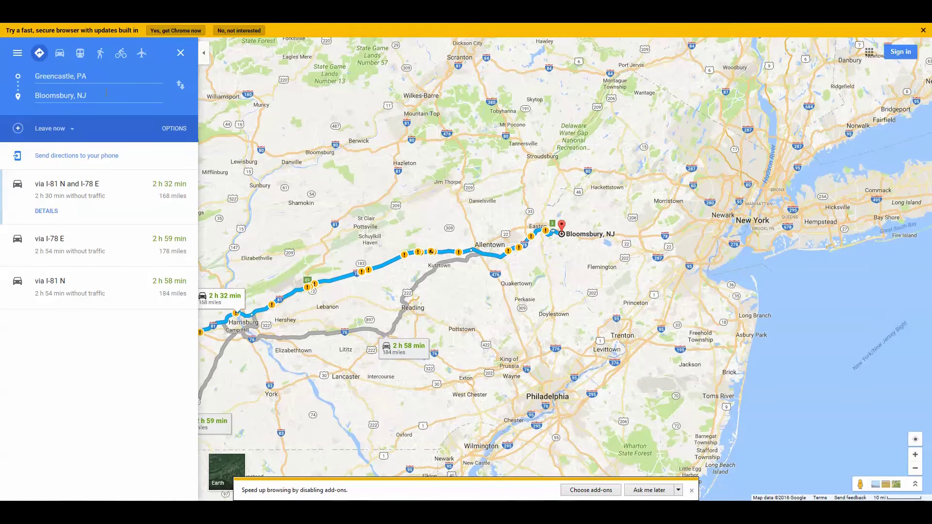
- Paste Phillipsburg as the destination and choose Phillipsburg, NJ, giving a 160-mile route
click(106, 92)
key(BackSpace)
key(BackSpace)
key(BackSpace)
key(BackSpace)
key(BackSpace)
key(BackSpace)
key(BackSpace)
key(BackSpace)
key(BackSpace)
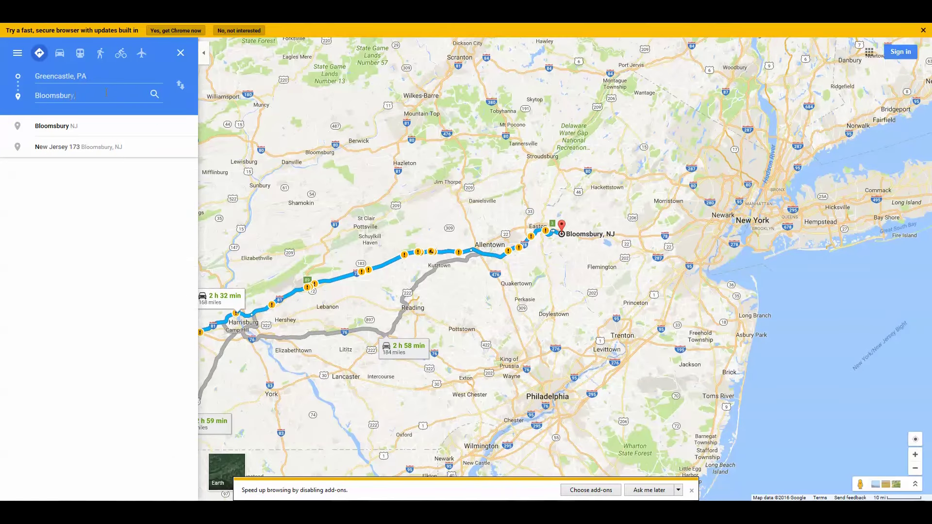
key(ctrl+v)
key(BackSpace)
key(BackSpace)
key(BackSpace)
key(BackSpace)
key(BackSpace)
key(BackSpace)
key(BackSpace)
key(BackSpace)
key(BackSpace)
key(BackSpace)
key(BackSpace)
key(BackSpace)
key(BackSpace)
key(BackSpace)
key(BackSpace)
key(BackSpace)
key(BackSpace)
key(ctrl+v)
click(96, 126)
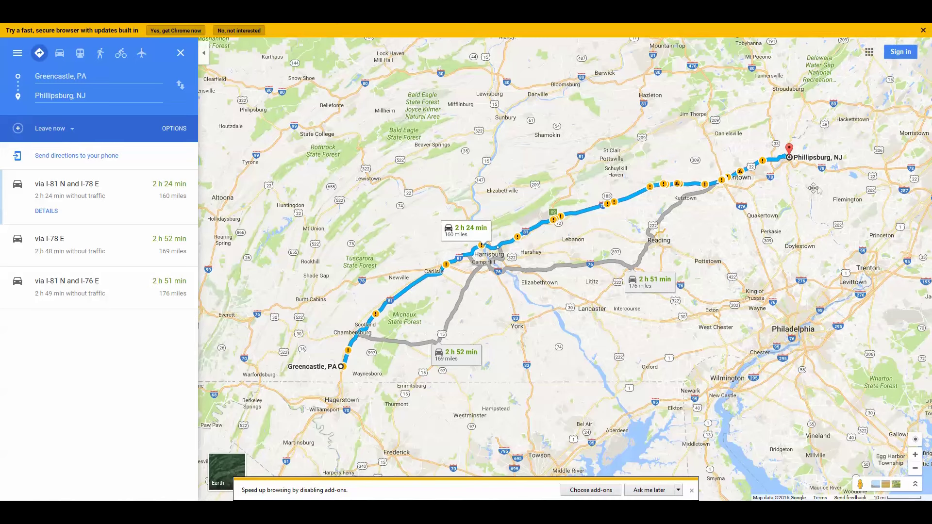
drag(820, 187, 641, 301)
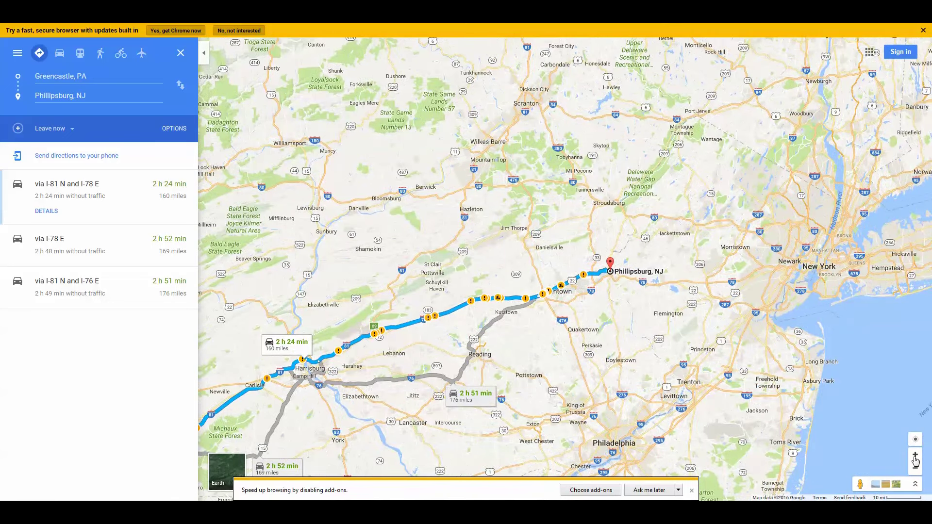
click(915, 455)
click(915, 455)
drag(727, 395, 526, 373)
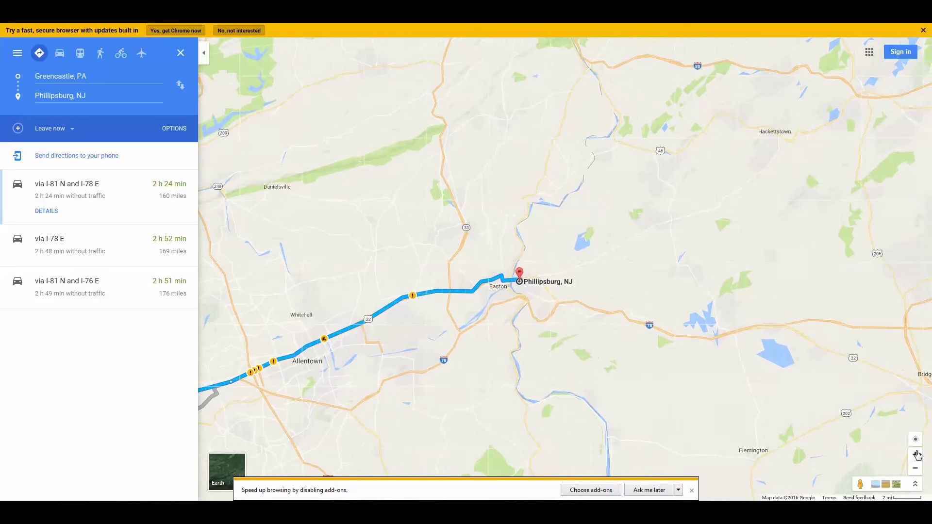
click(915, 455)
click(915, 454)
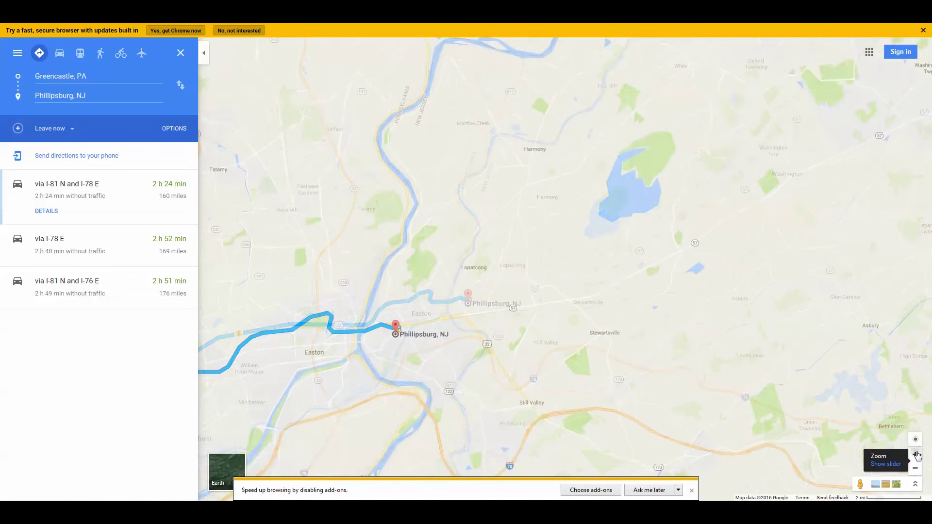
drag(393, 384, 498, 304)
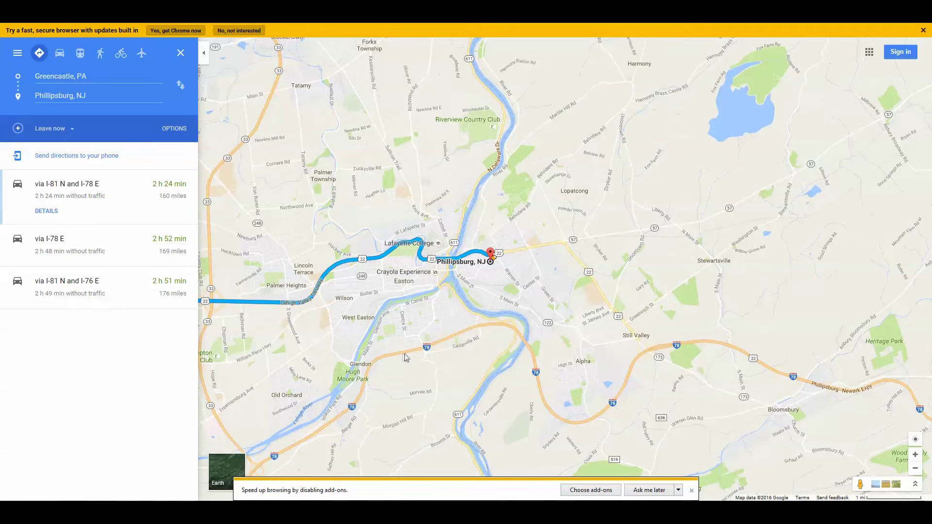
drag(406, 353, 495, 288)
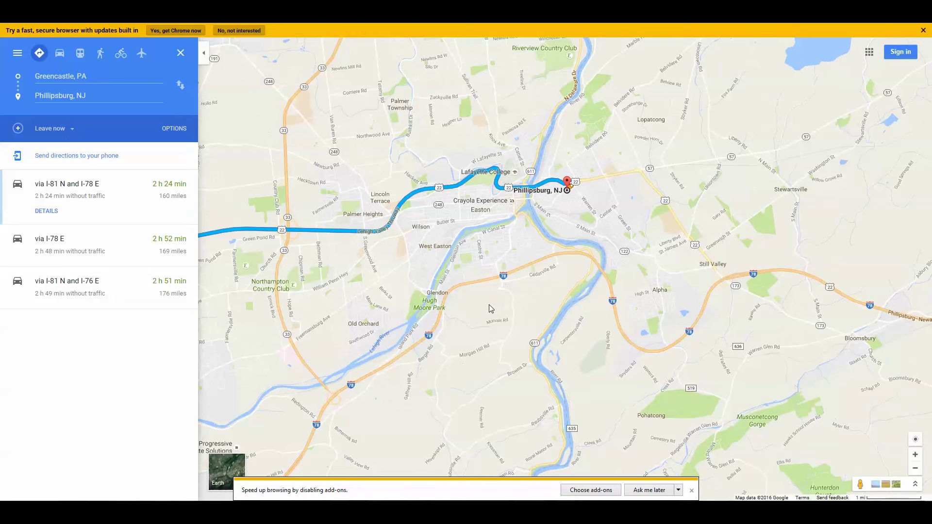
drag(489, 304, 481, 264)
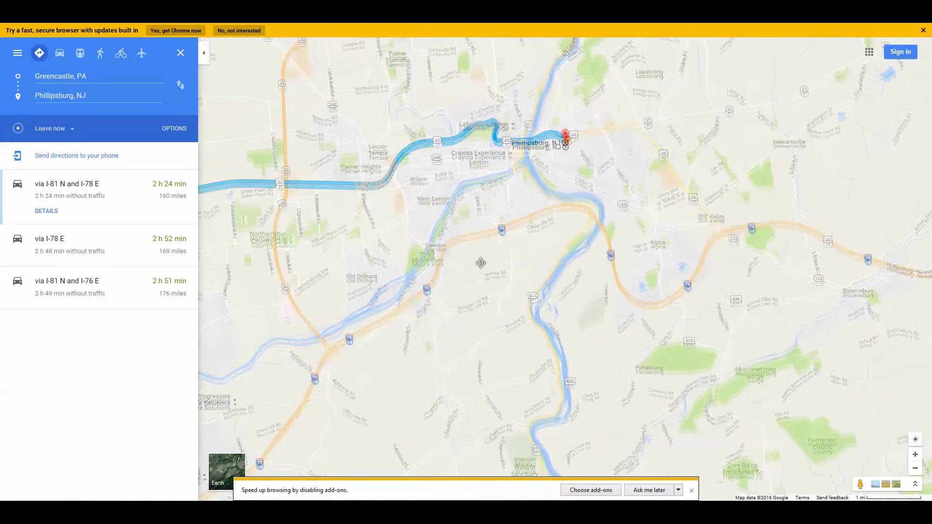
drag(547, 292, 733, 237)
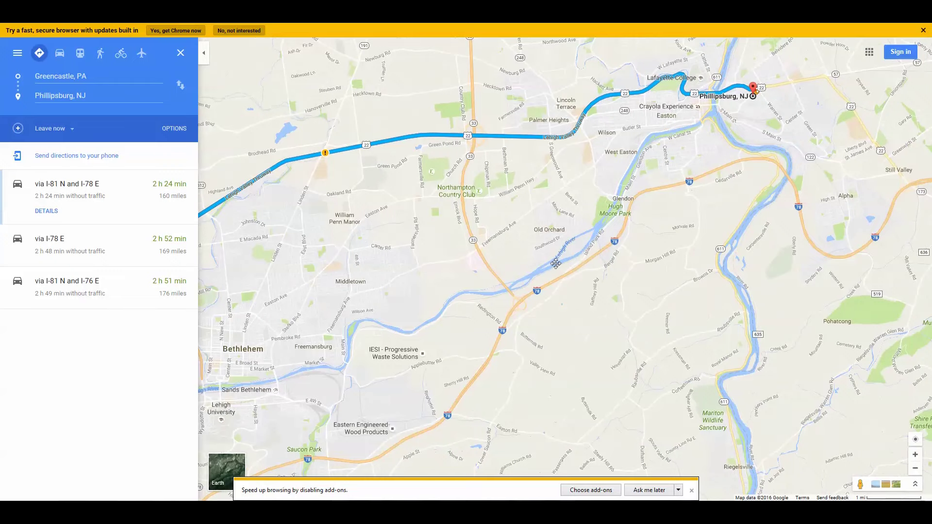
drag(555, 262, 574, 229)
drag(429, 375, 473, 284)
click(439, 338)
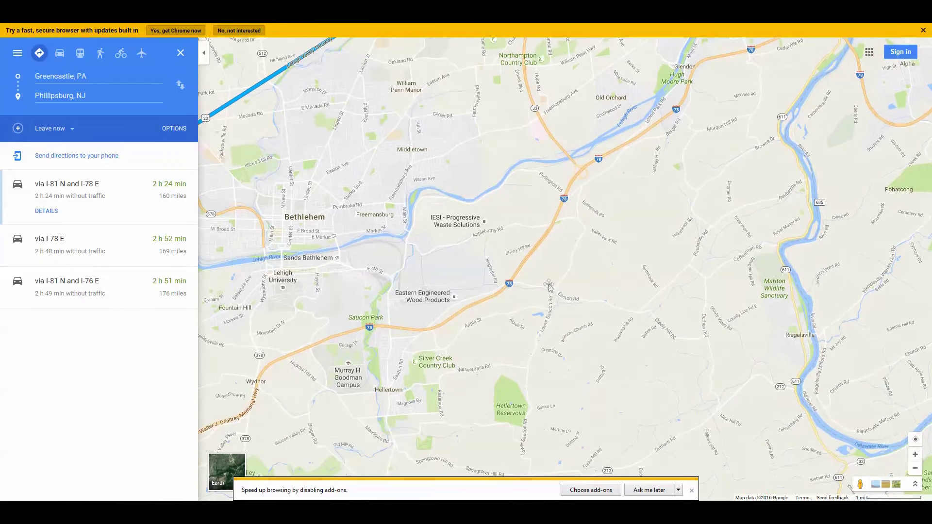
drag(681, 286, 590, 340)
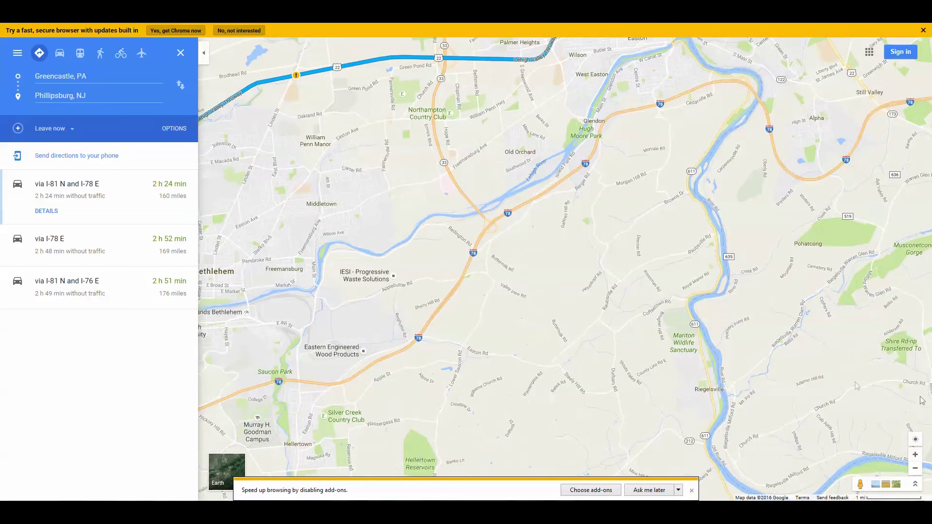
click(917, 469)
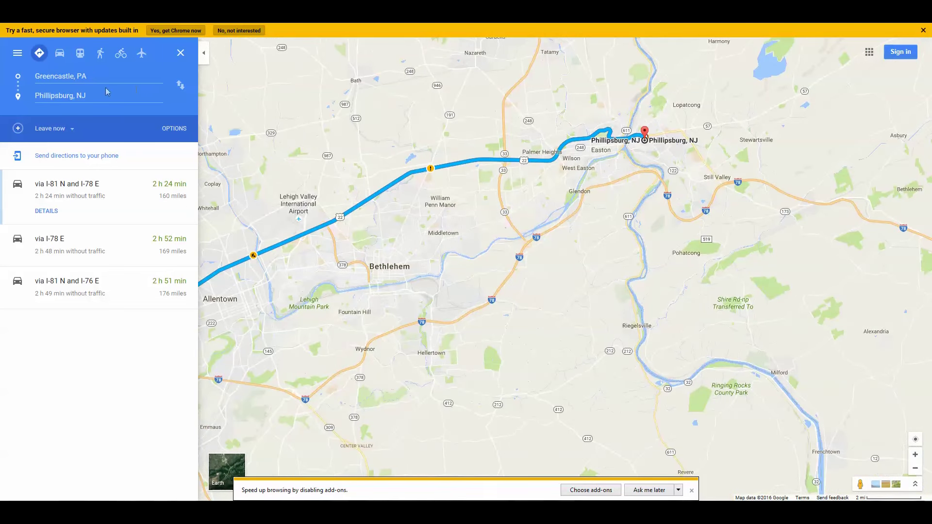
- Replace the Greencastle, PA starting point with Bloomsbury, NJ
click(89, 77)
key(BackSpace)
key(BackSpace)
key(BackSpace)
key(BackSpace)
key(BackSpace)
key(BackSpace)
key(BackSpace)
key(BackSpace)
key(BackSpace)
key(BackSpace)
key(BackSpace)
key(BackSpace)
key(BackSpace)
key(BackSpace)
key(BackSpace)
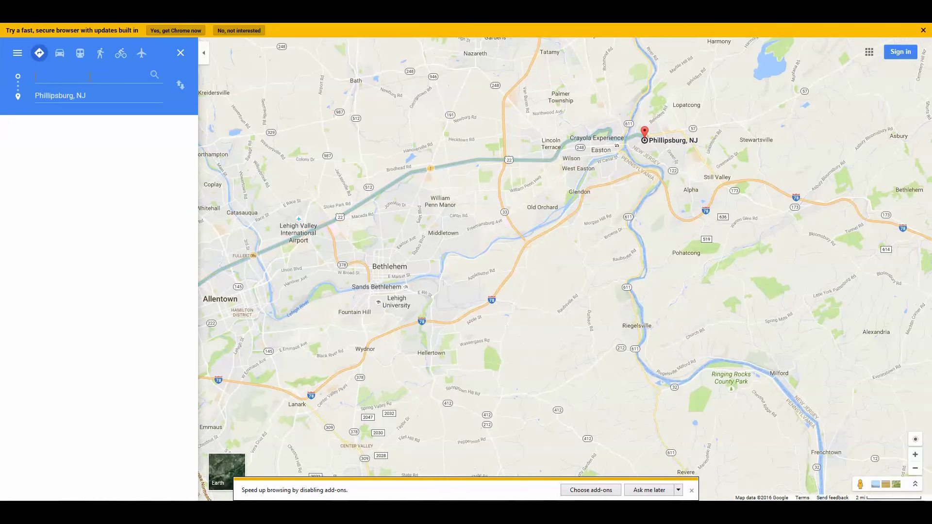
text(bloo)
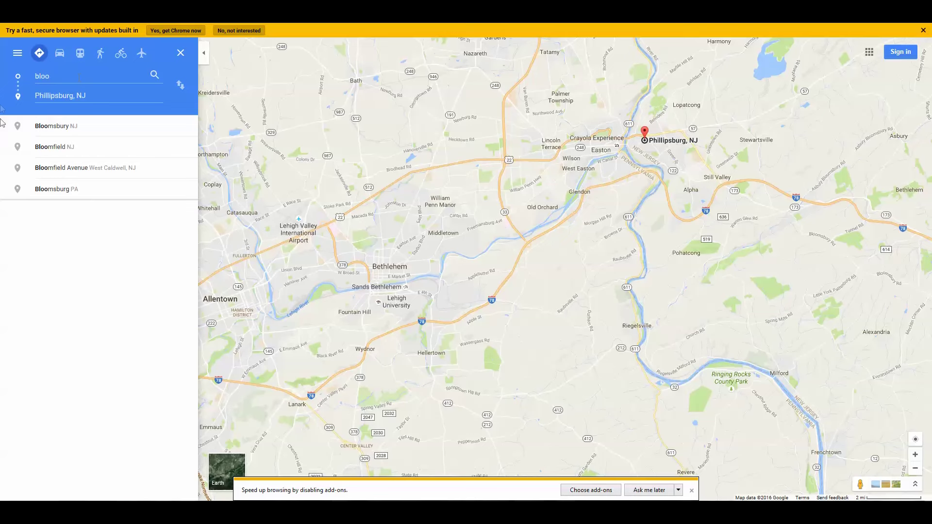
click(46, 127)
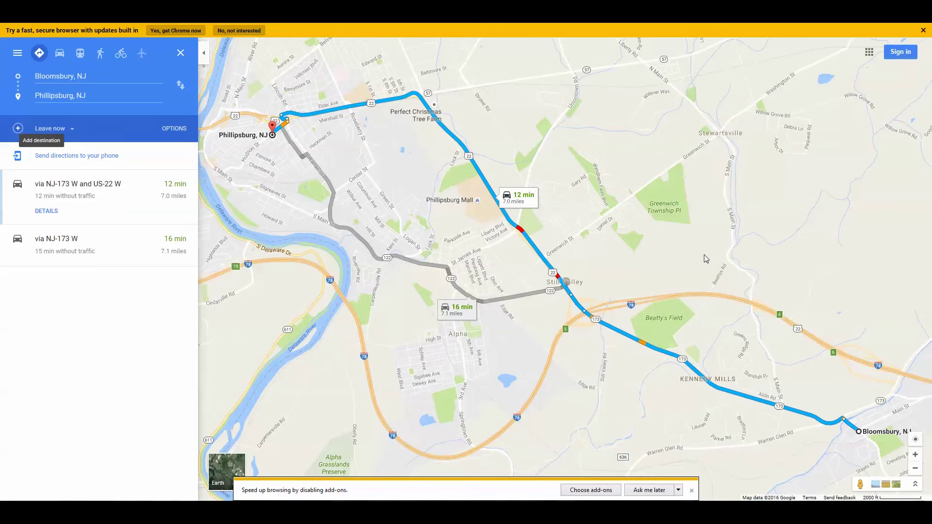
- Pan and zoom the map to frame Easton and Phillipsburg along the 7-mile route
drag(699, 255, 782, 255)
drag(665, 252, 709, 257)
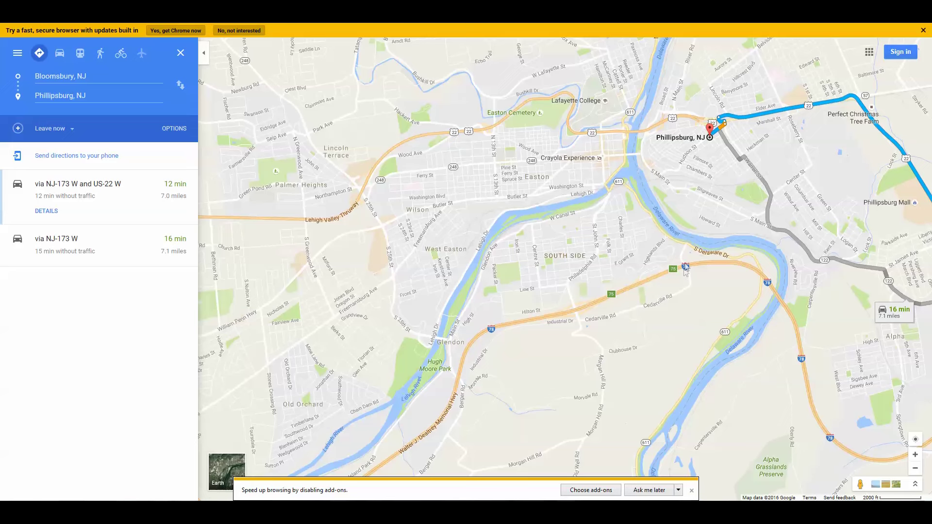
drag(703, 266, 651, 257)
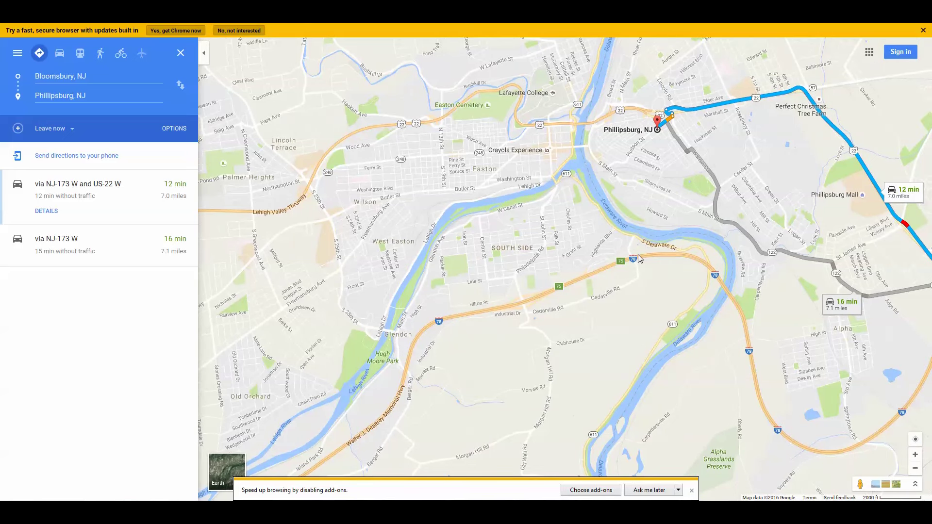
drag(674, 253, 469, 246)
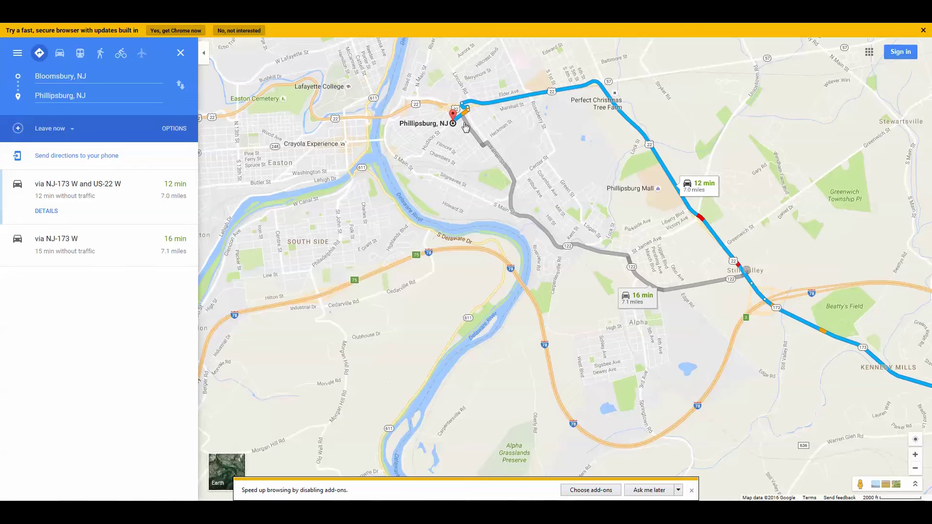
click(915, 455)
drag(614, 292, 780, 438)
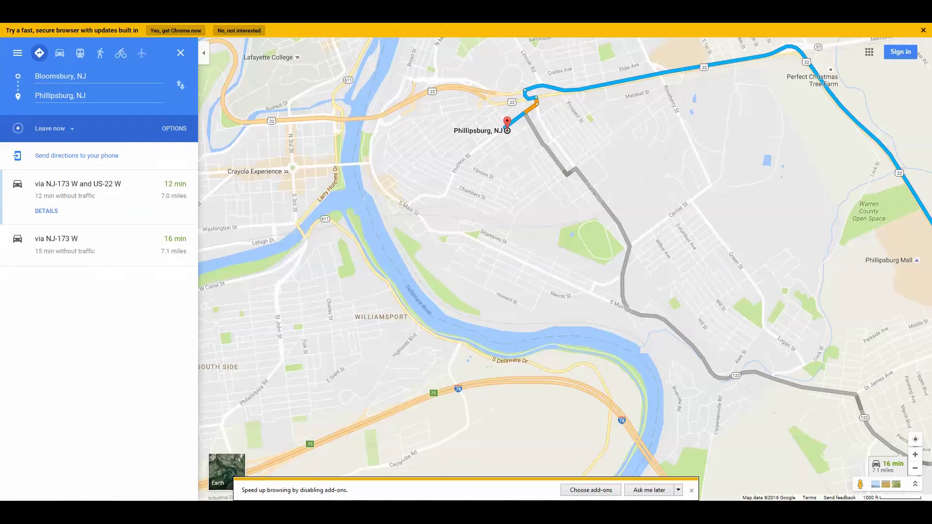
key(ctrl+Tab)
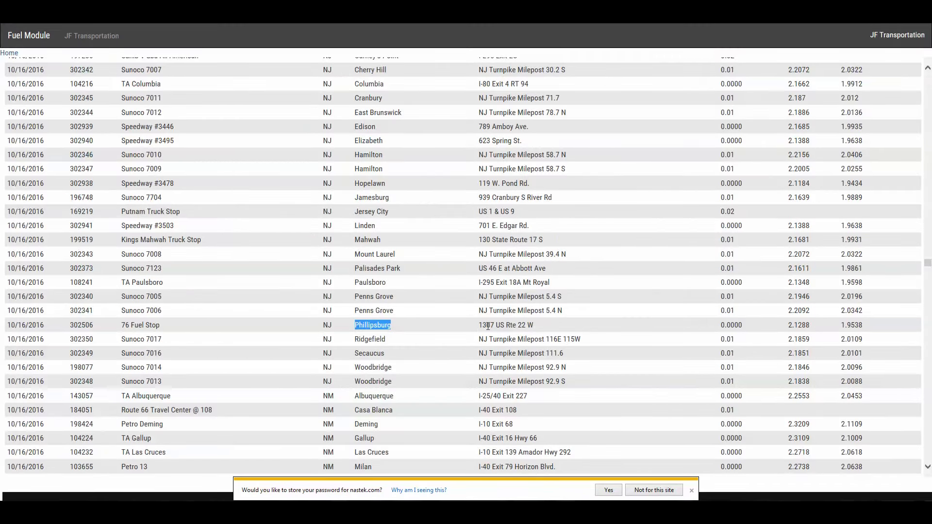
- Copy the 76 Fuel Stop's address, 1307 US Rte 22 W, and select the Google Maps origin box
drag(476, 325, 530, 326)
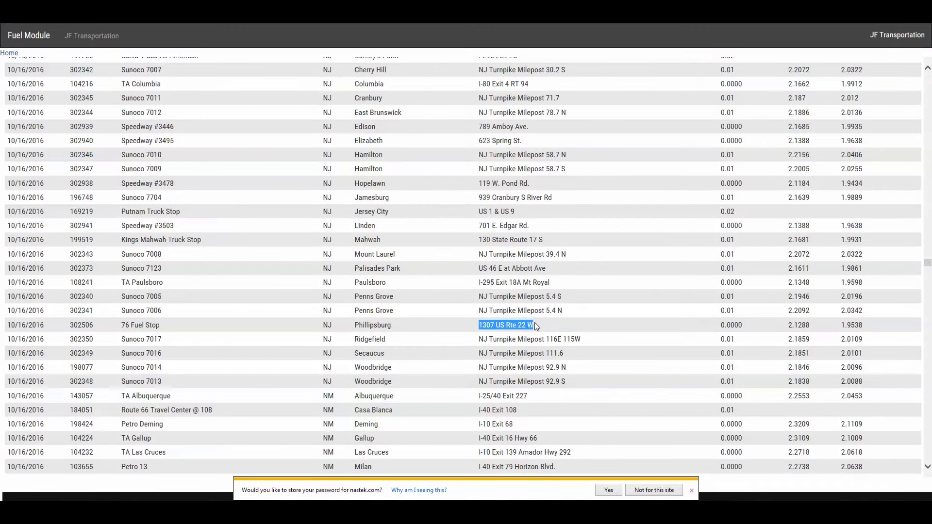
right_click(531, 326)
click(561, 345)
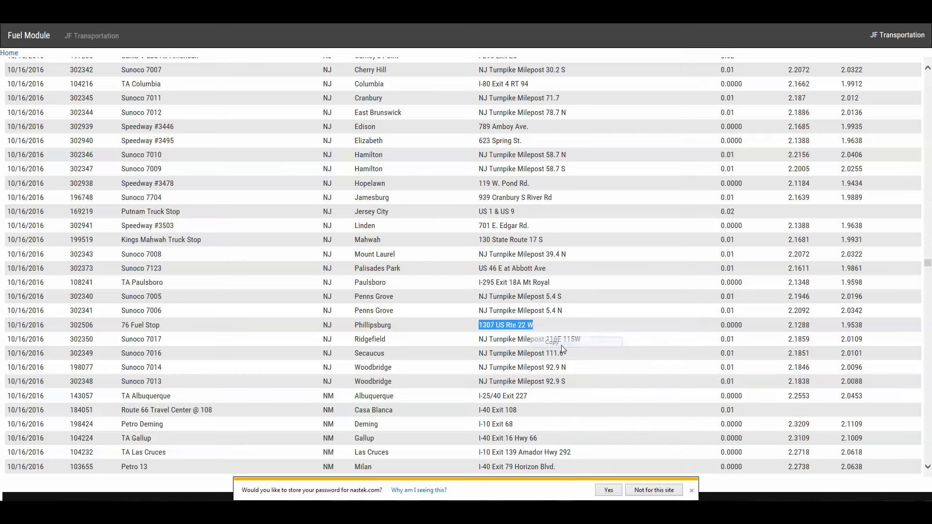
key(ctrl+Tab)
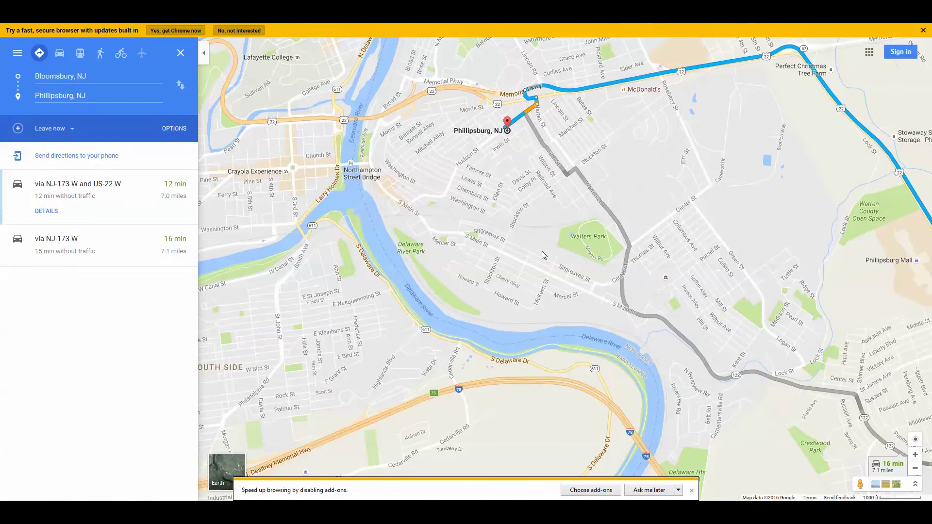
click(48, 76)
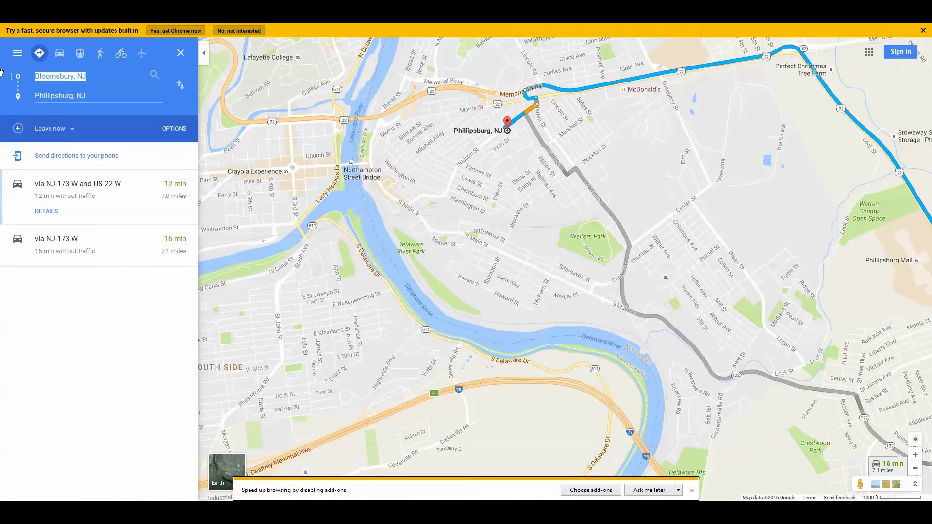
key(ctrl+v)
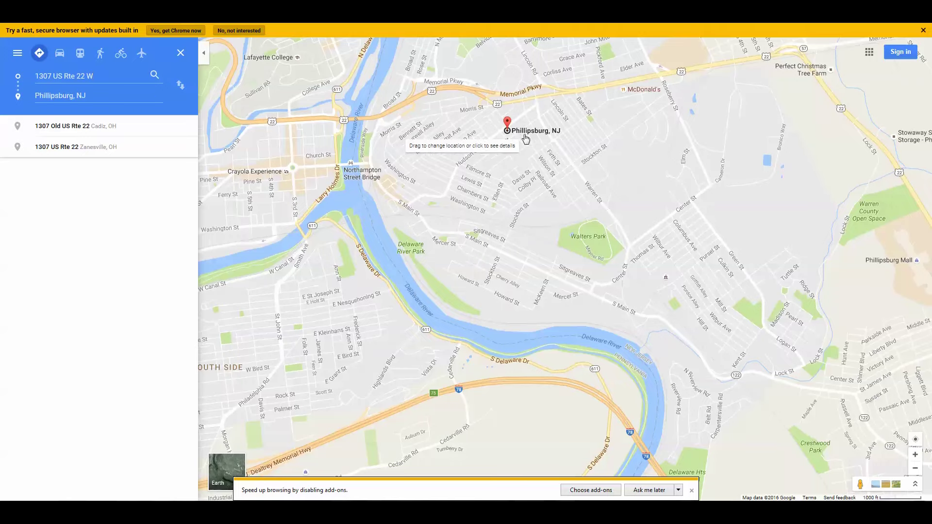
scroll(521, 139, up, 5)
drag(525, 139, 678, 250)
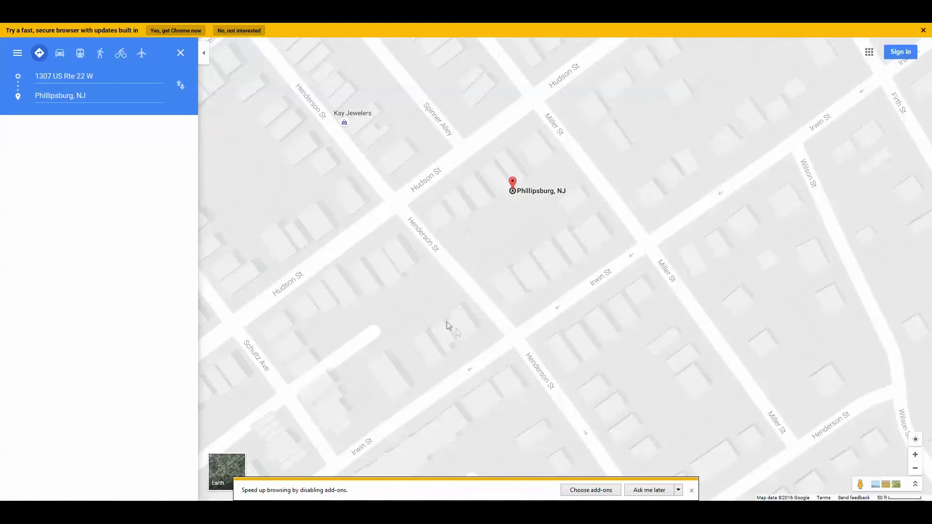
click(108, 79)
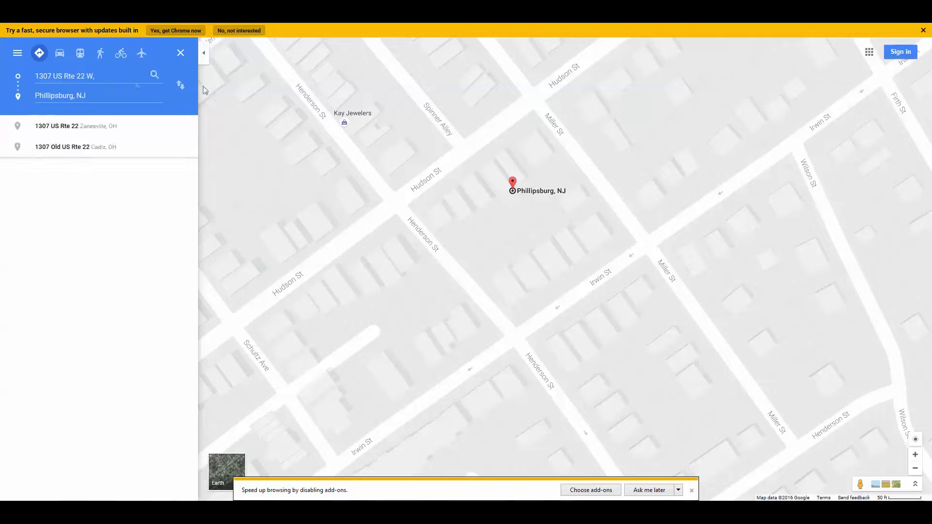
text(p)
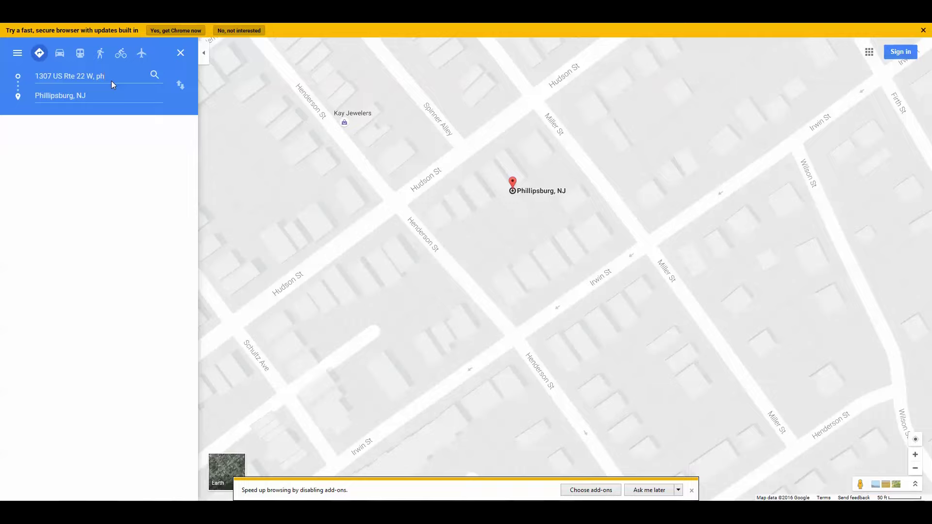
text(h)
key(BackSpace)
key(BackSpace)
text(nj)
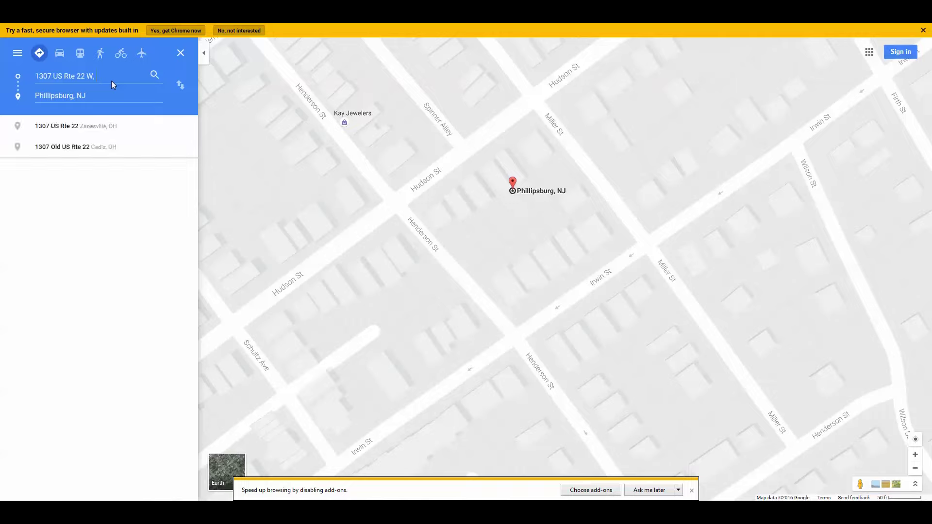
key(Return)
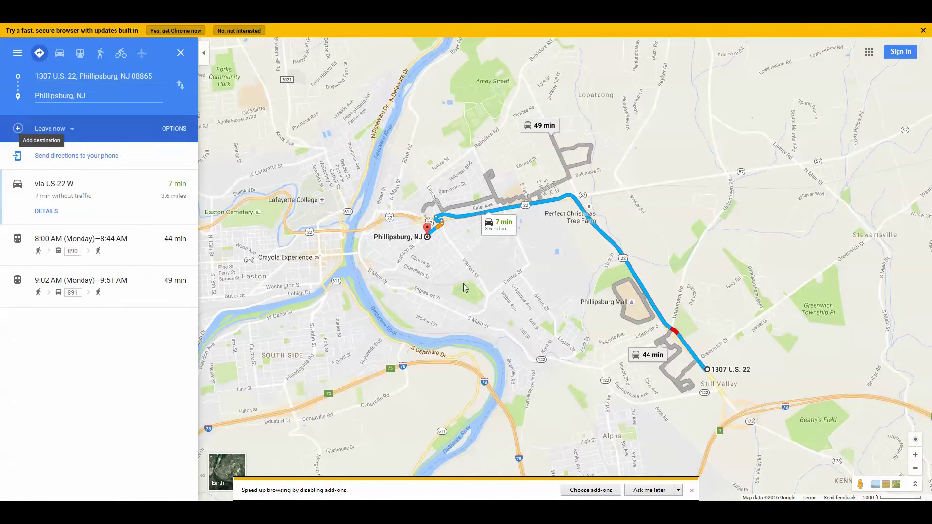
- Zoom in on the 1307 U.S. 22 route start until the 76 Fuel Stop label shows beside it
drag(759, 364, 617, 261)
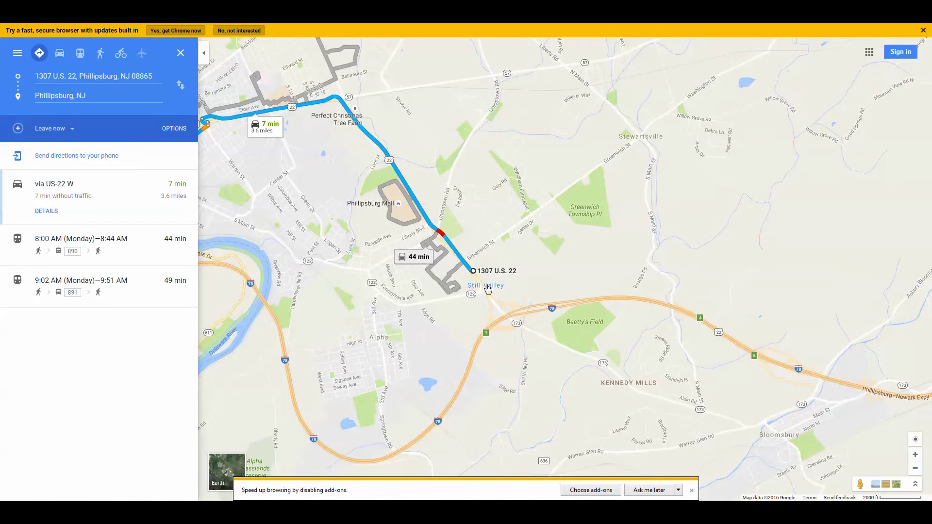
scroll(488, 290, up, 5)
drag(370, 233, 534, 386)
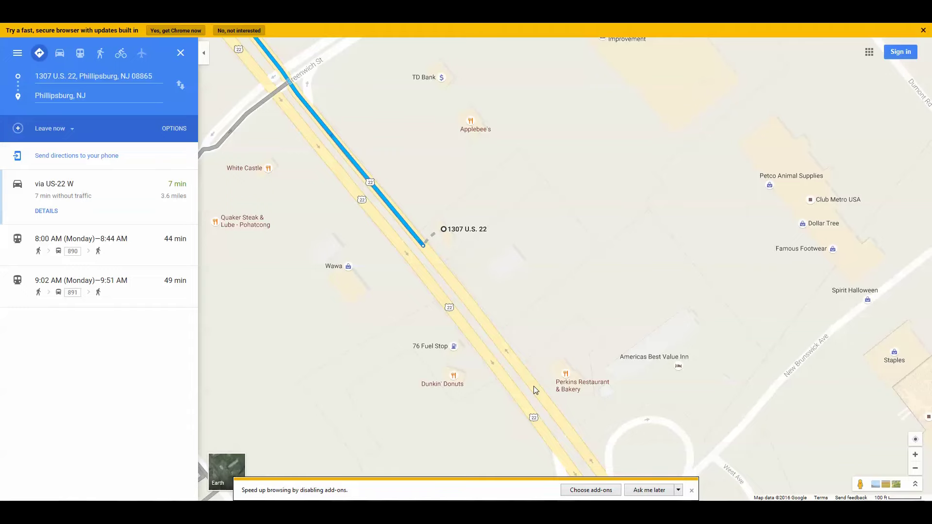
drag(429, 353, 432, 334)
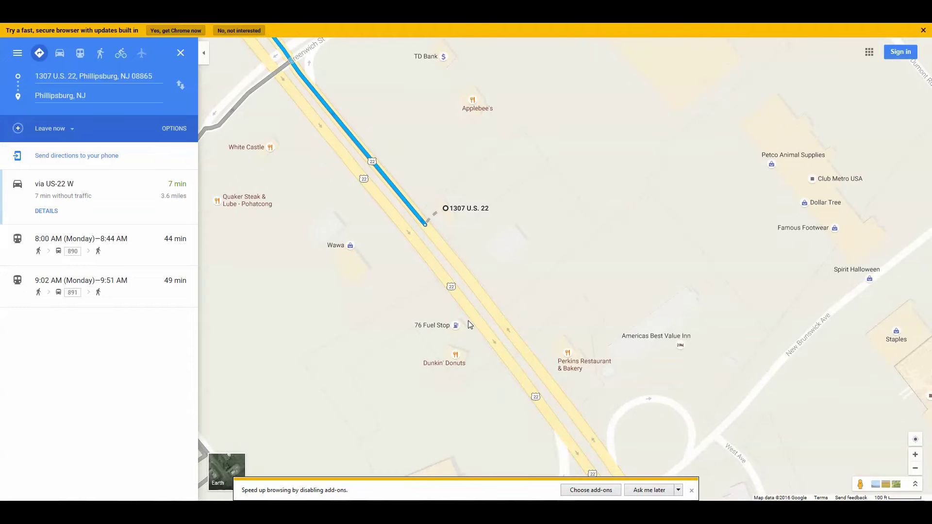
key(ctrl+Tab)
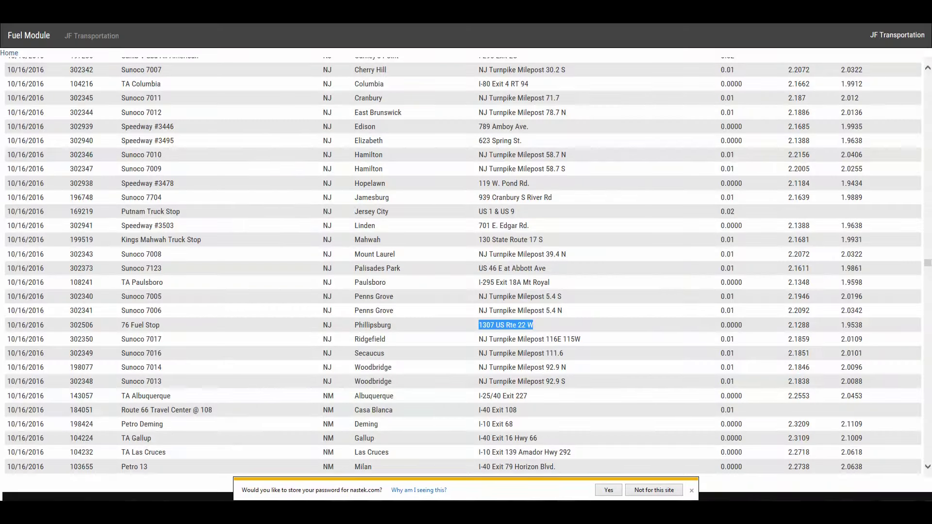
- Leave the Fuel Module price list and return to the Google Maps directions
click(388, 15)
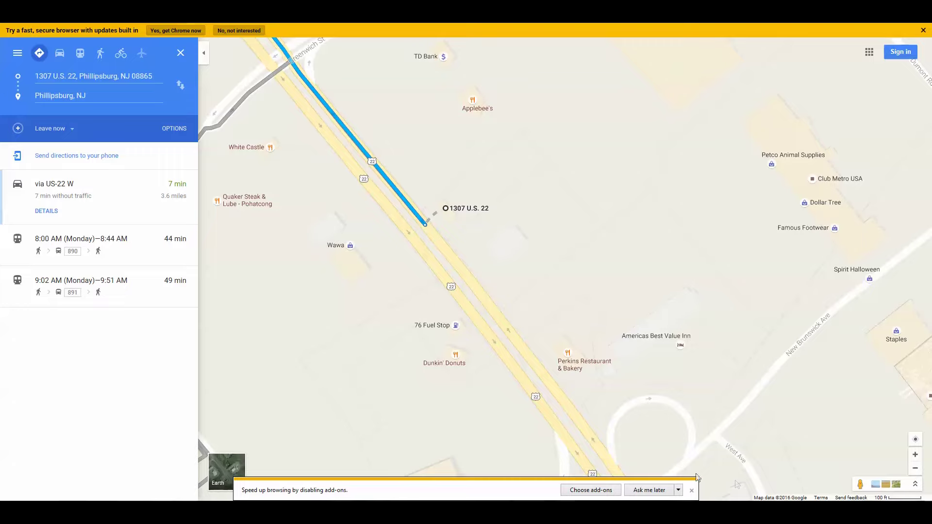
- Switch the map to satellite view and pin the 76 Fuel Stop
click(218, 482)
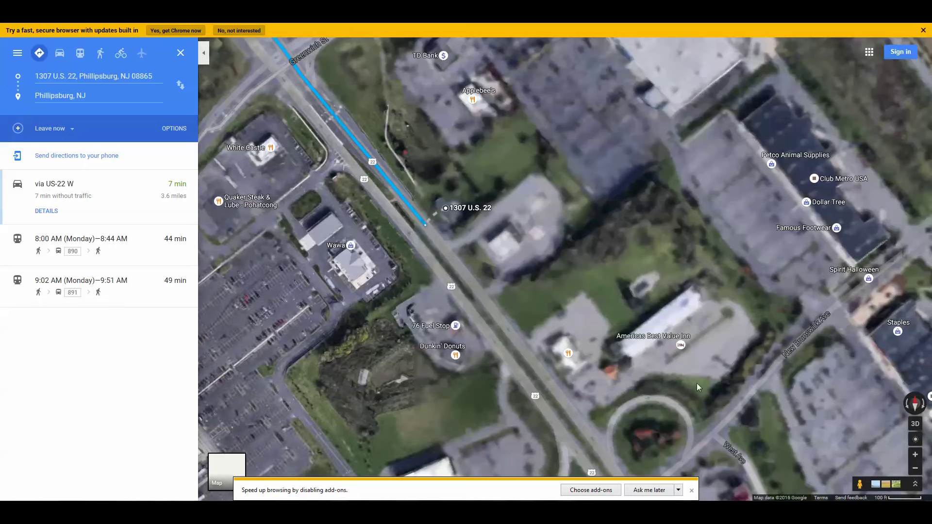
click(456, 327)
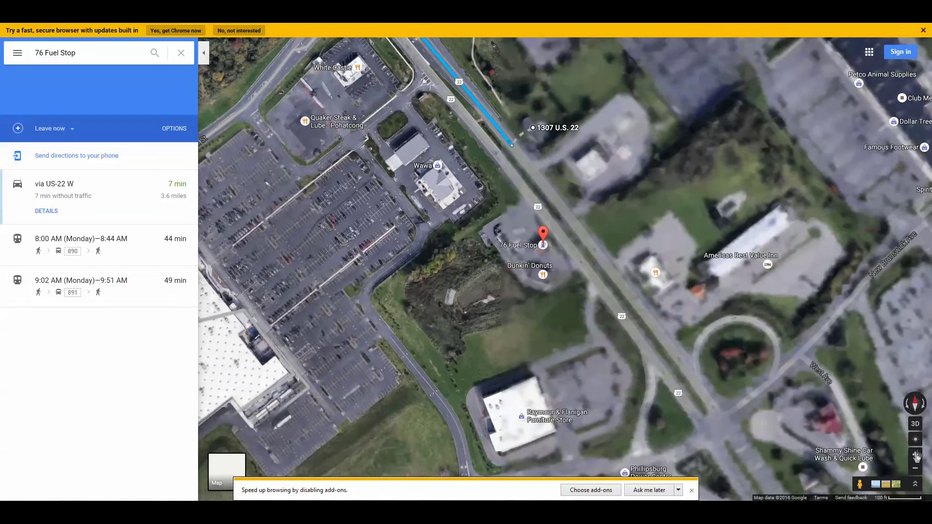
- Dismiss the add-ons notice and zoom in on the 76 Fuel Stop building, Mini Mart and Dunkin' Donuts
click(915, 455)
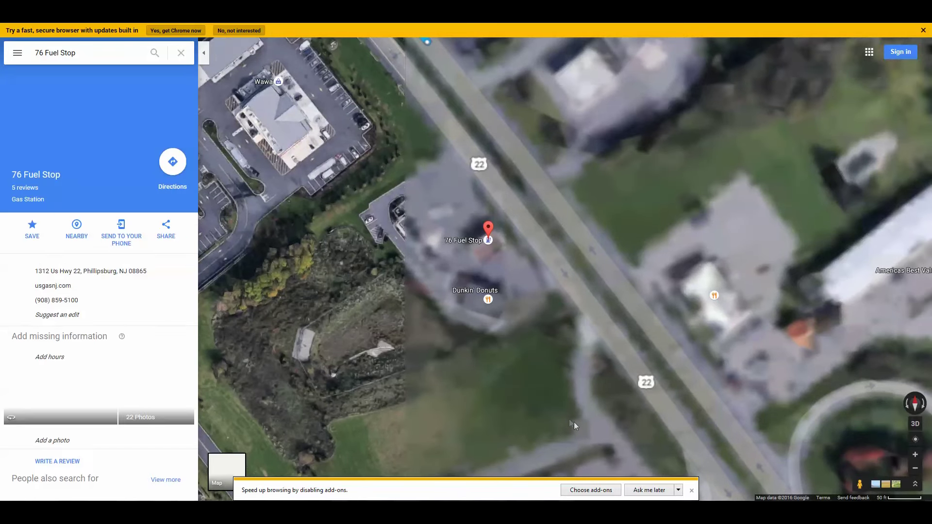
click(650, 490)
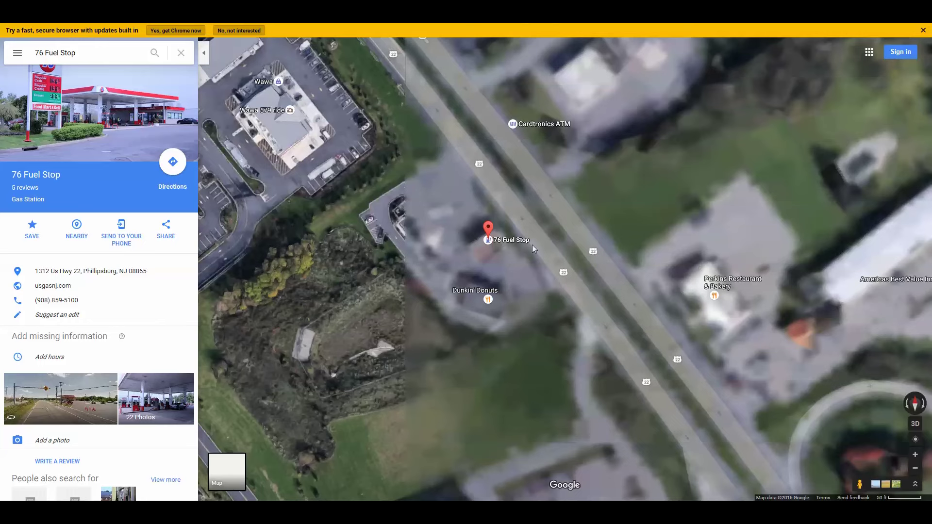
click(915, 469)
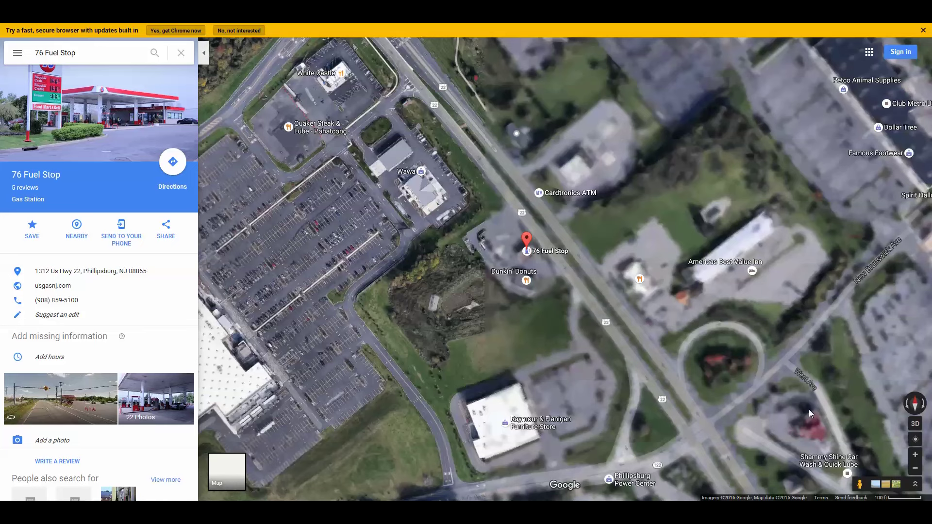
drag(569, 316, 502, 323)
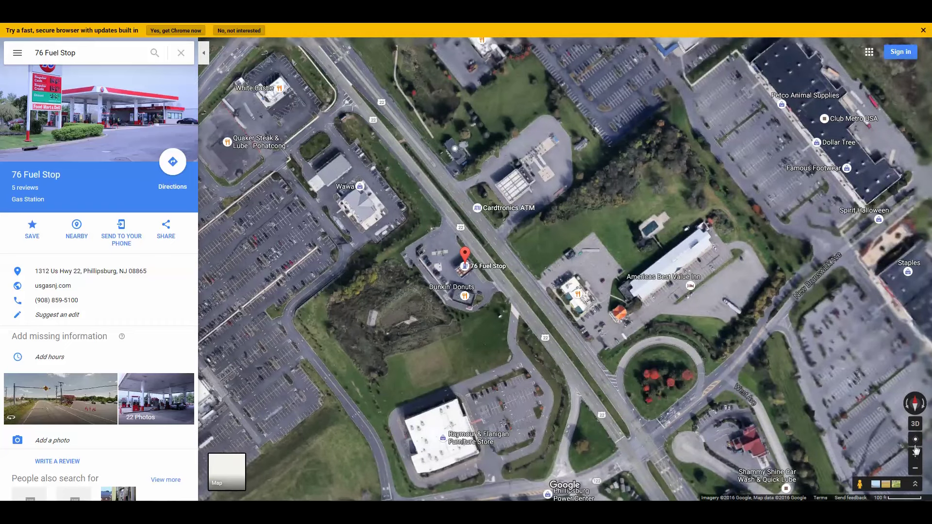
click(915, 456)
click(915, 456)
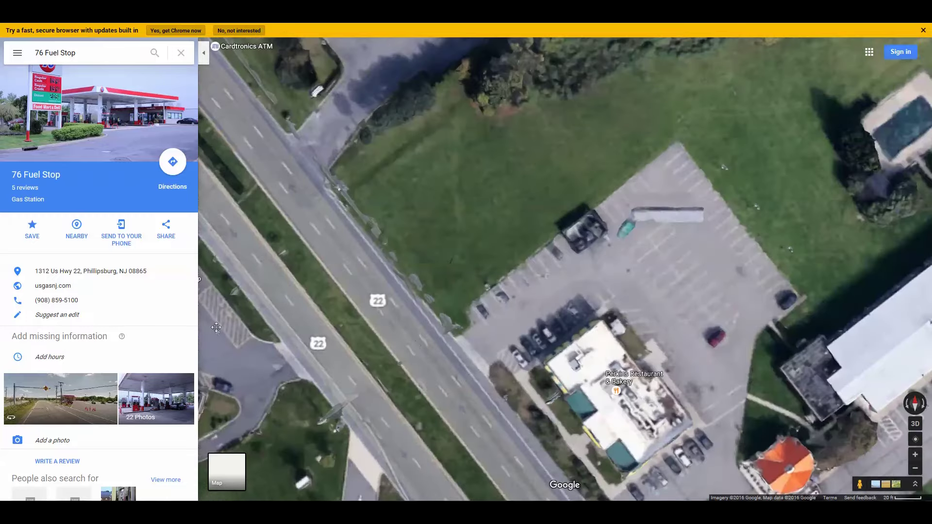
drag(212, 309, 505, 263)
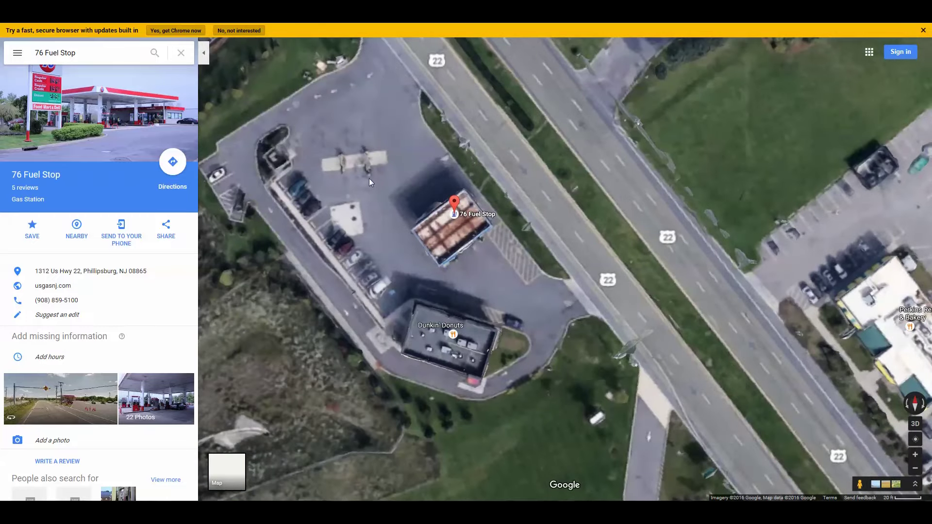
mouse_move(342, 169)
mouse_down()
mouse_move(393, 231)
mouse_move(442, 238)
mouse_up()
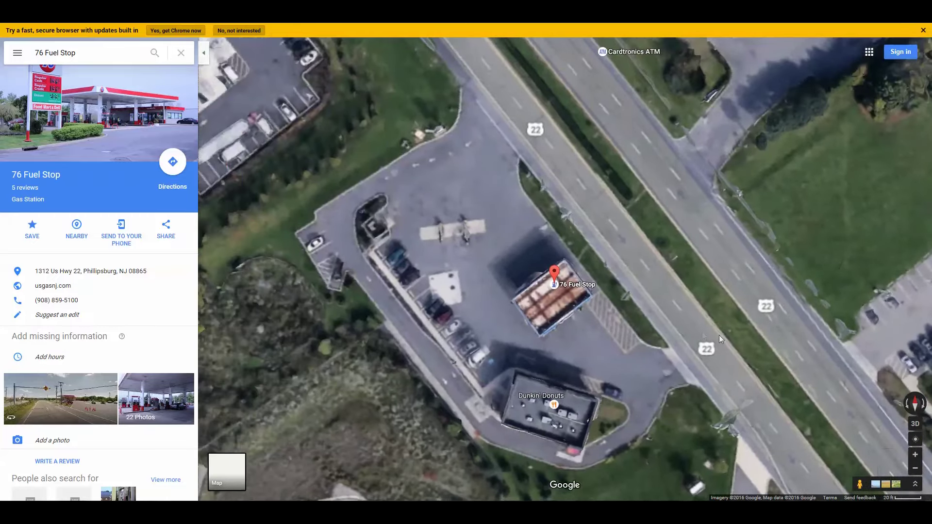
click(913, 456)
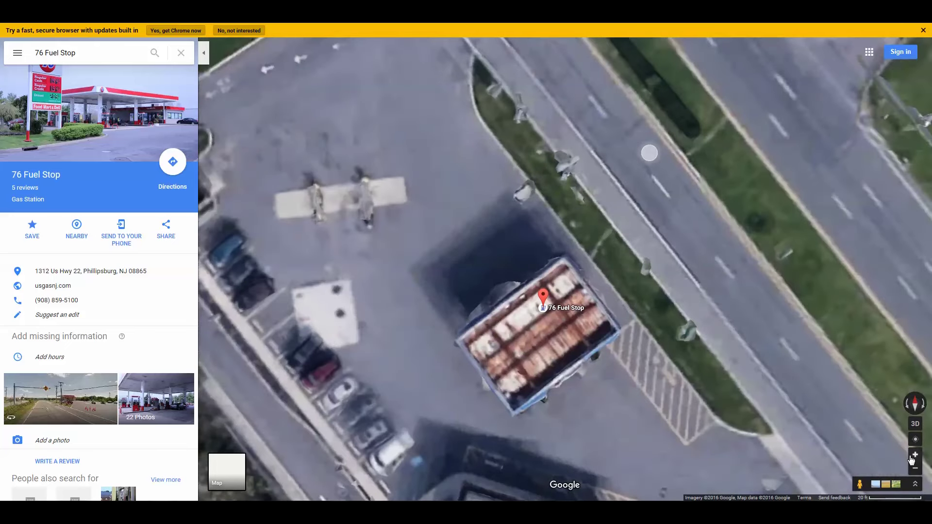
drag(546, 295, 661, 307)
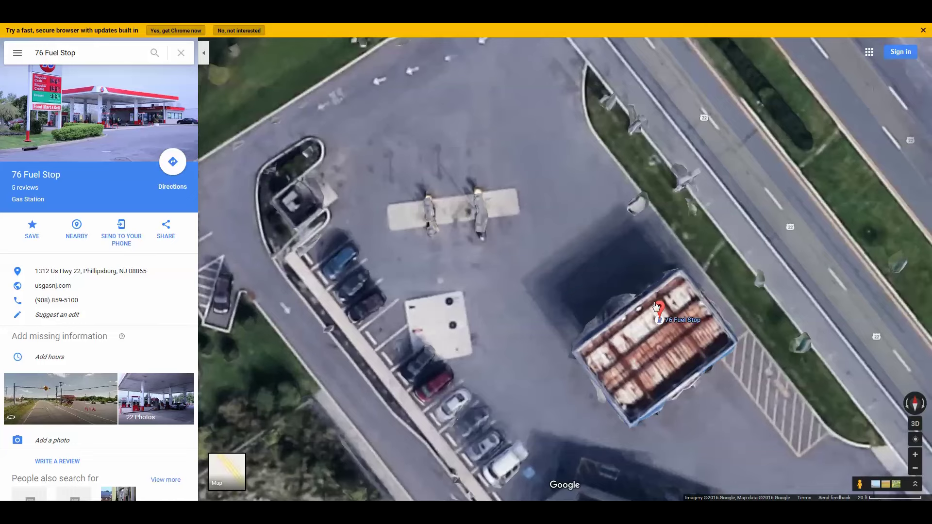
drag(559, 284, 518, 214)
- Start directions from the station spot, then open the 76 Fuel Stop's photos from its place details
right_click(519, 214)
click(544, 220)
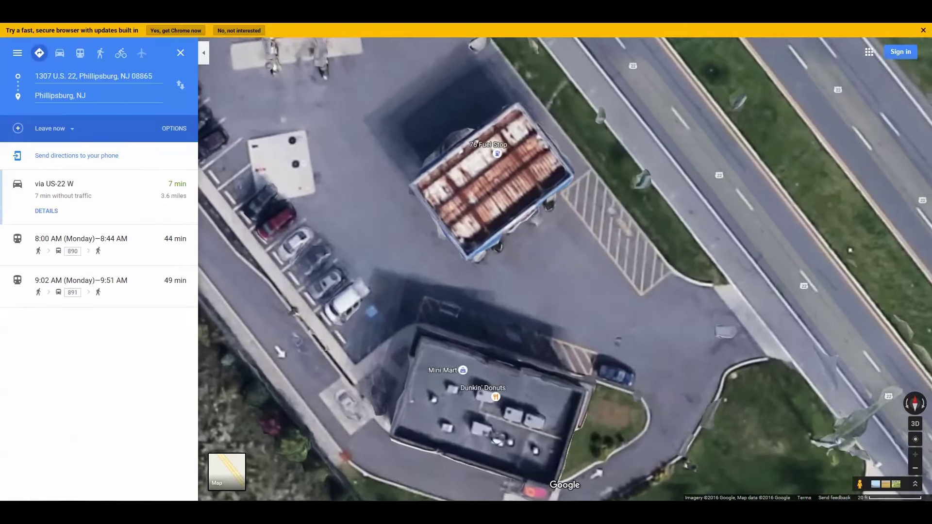
key(alt+Tab)
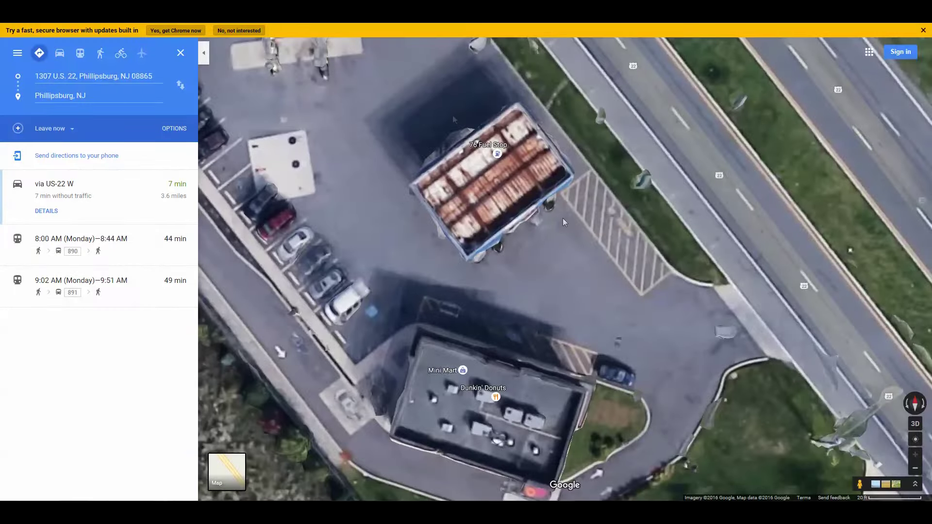
click(915, 468)
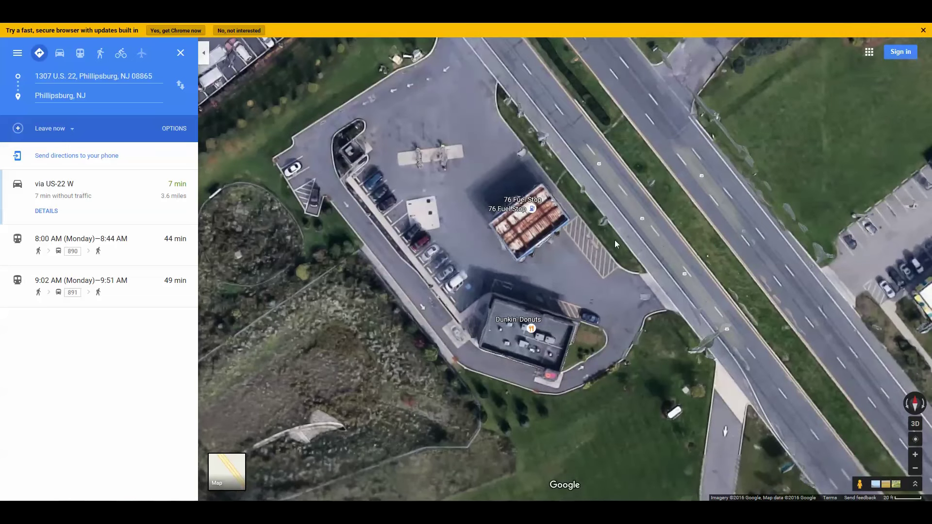
click(532, 209)
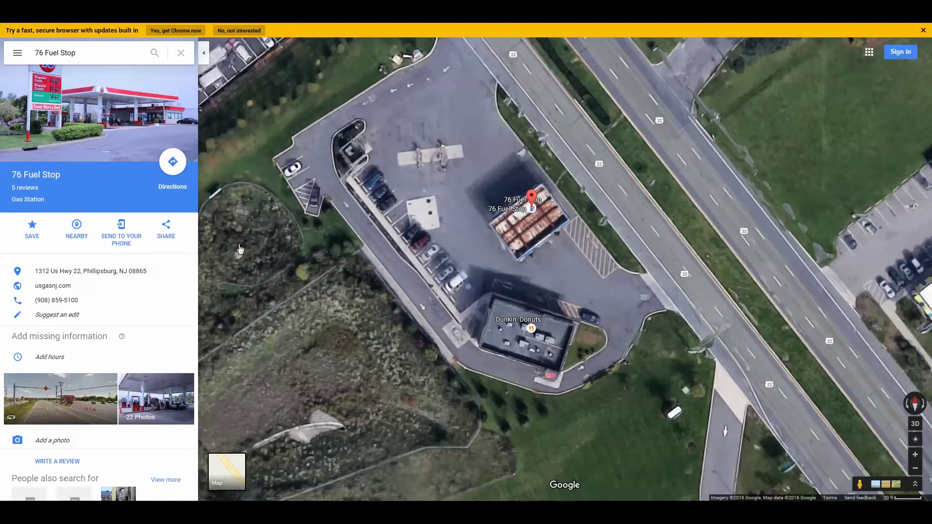
click(157, 388)
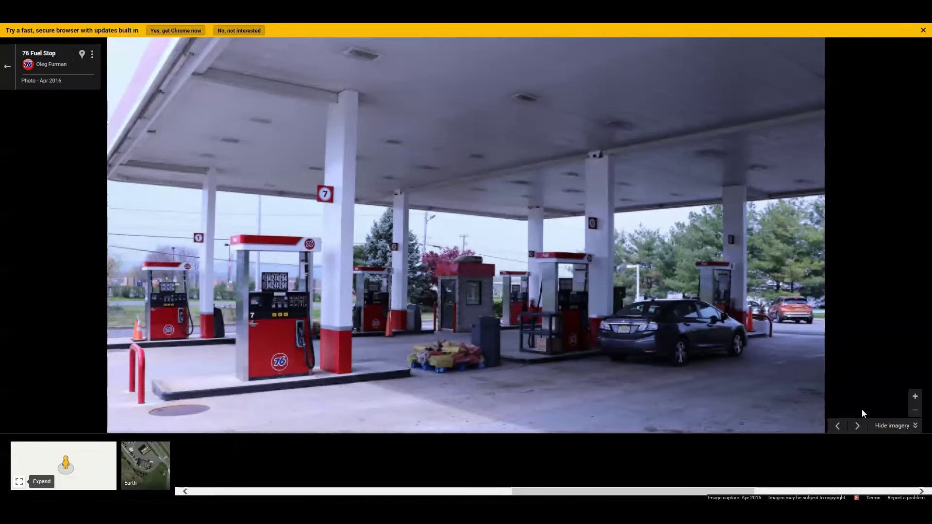
- Browse the 76 Fuel Stop photos to the green diesel pump under its 229⁹ price sign
click(857, 427)
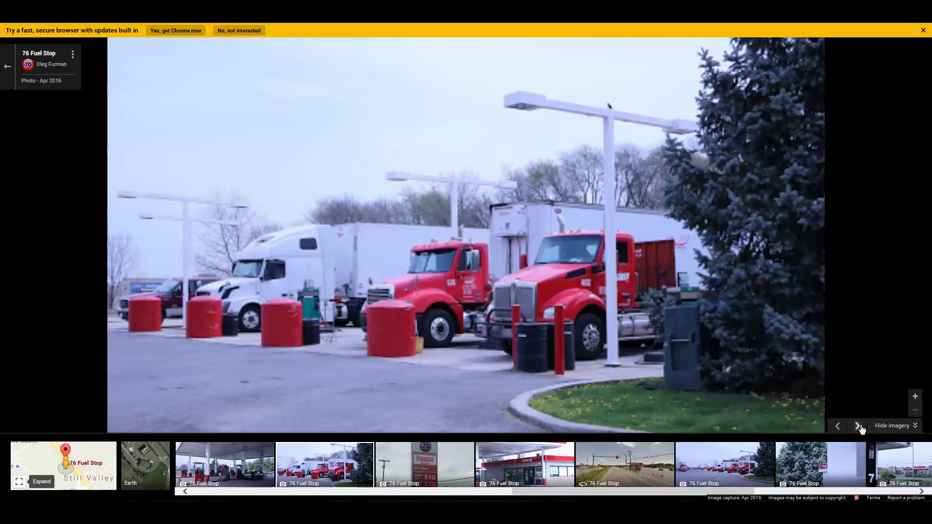
click(858, 426)
click(733, 465)
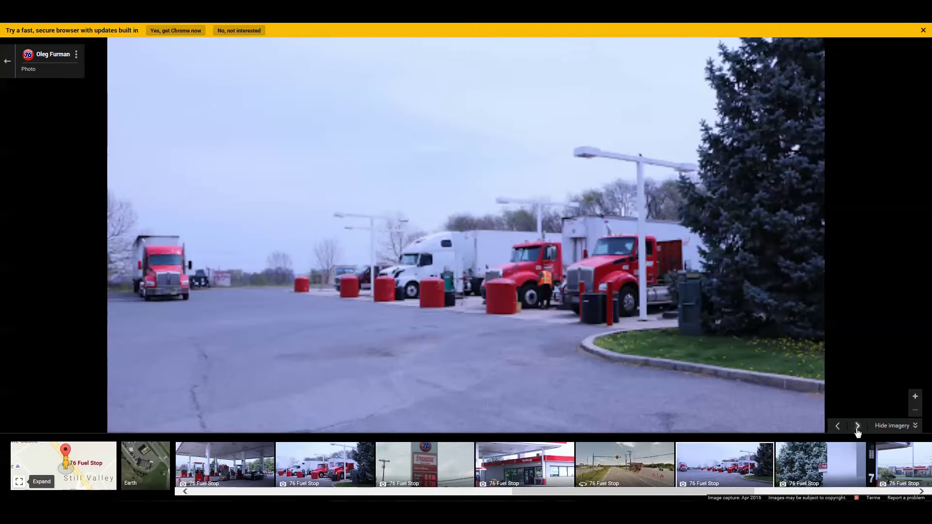
click(858, 429)
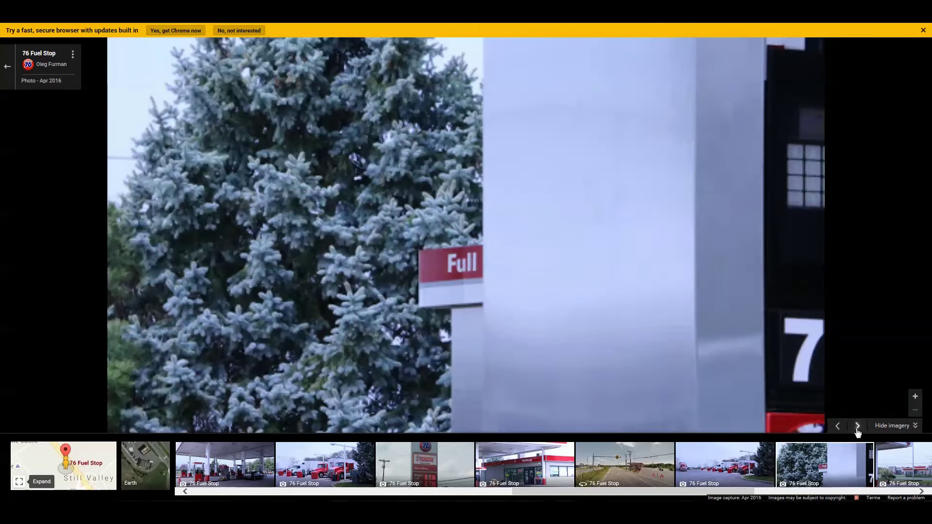
click(857, 430)
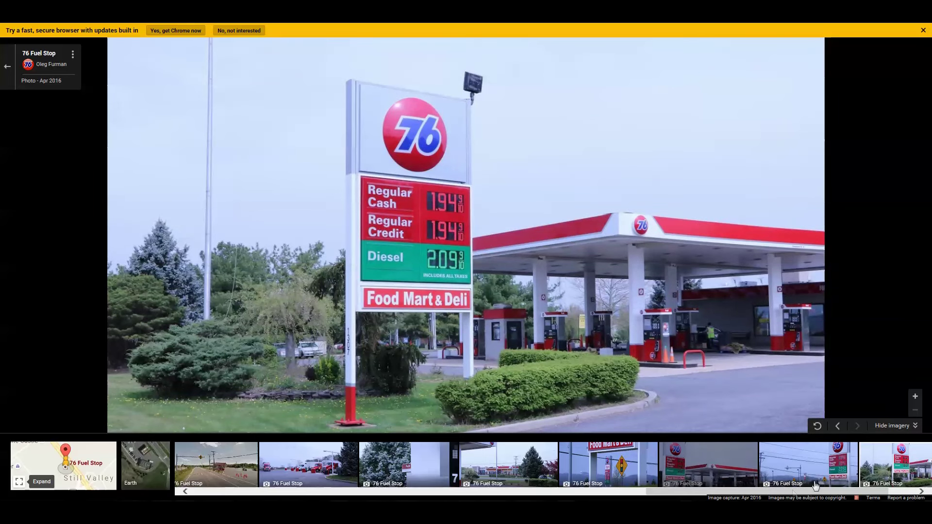
drag(783, 491, 497, 492)
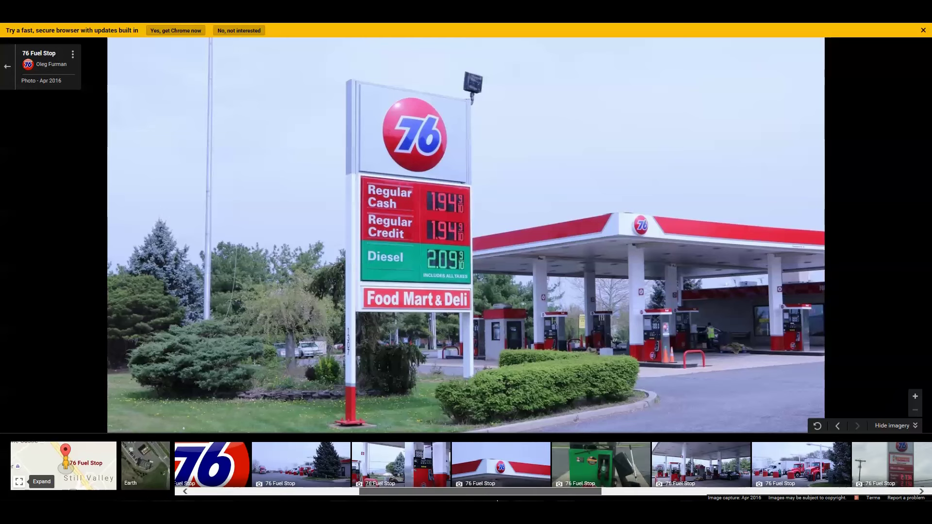
click(571, 488)
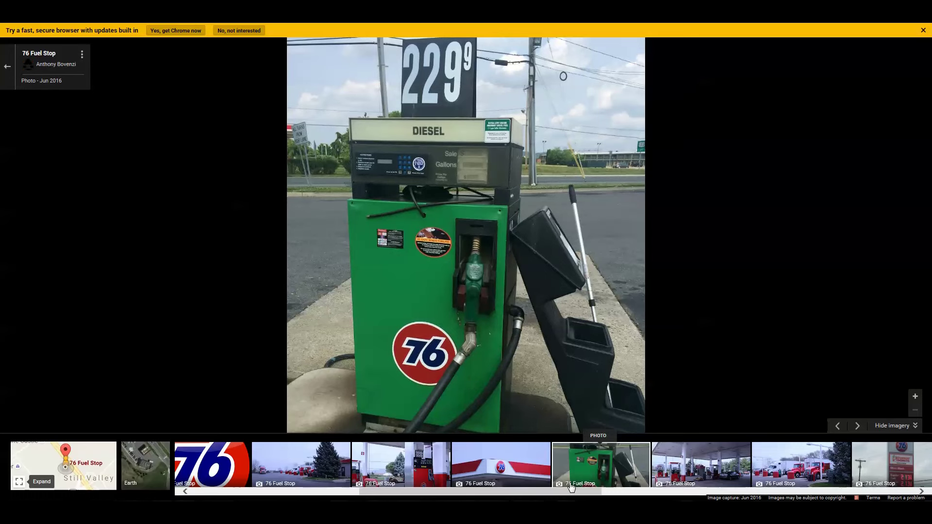
scroll(566, 491, up, 2)
drag(566, 491, 547, 492)
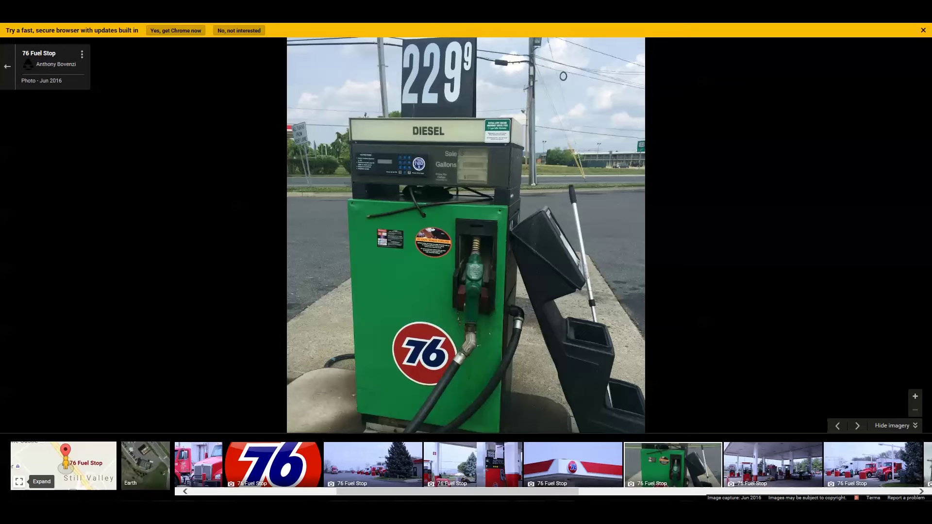
- Return to the Fuel Module list, check TA Bloomsbury's 2.1612 price, and decline saving the password
key(ctrl+w)
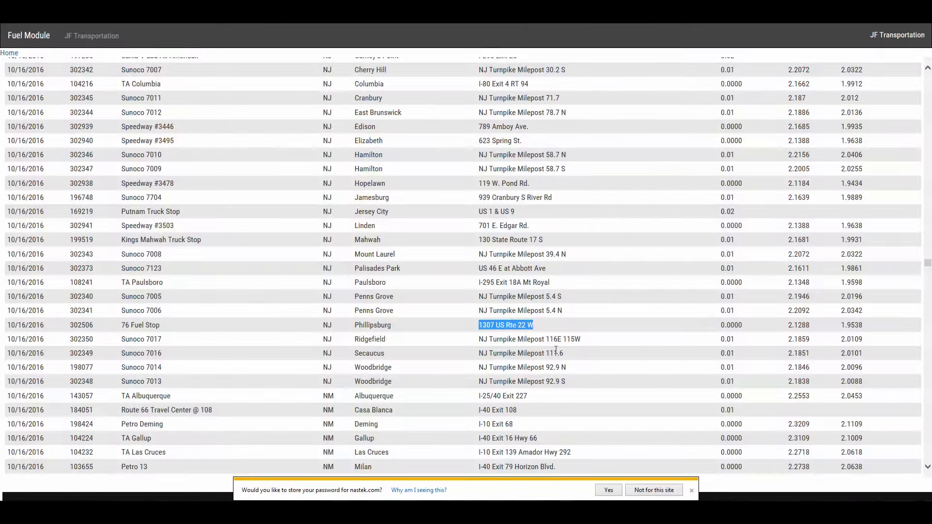
click(725, 340)
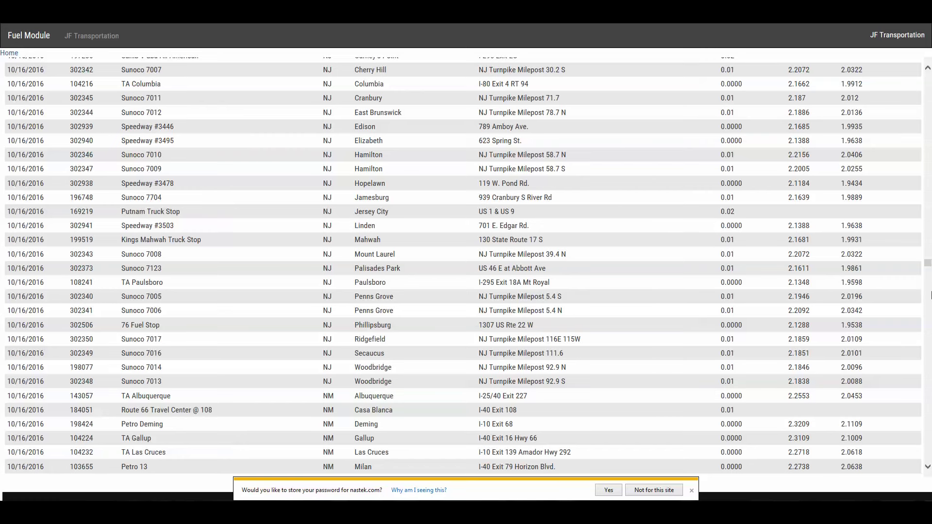
scroll(930, 222, up, 8)
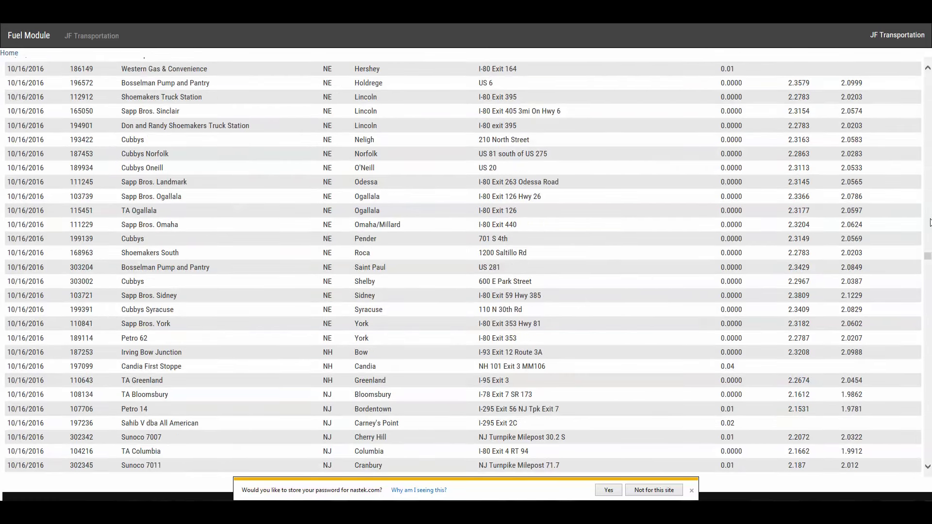
drag(354, 394, 446, 398)
click(821, 399)
click(654, 490)
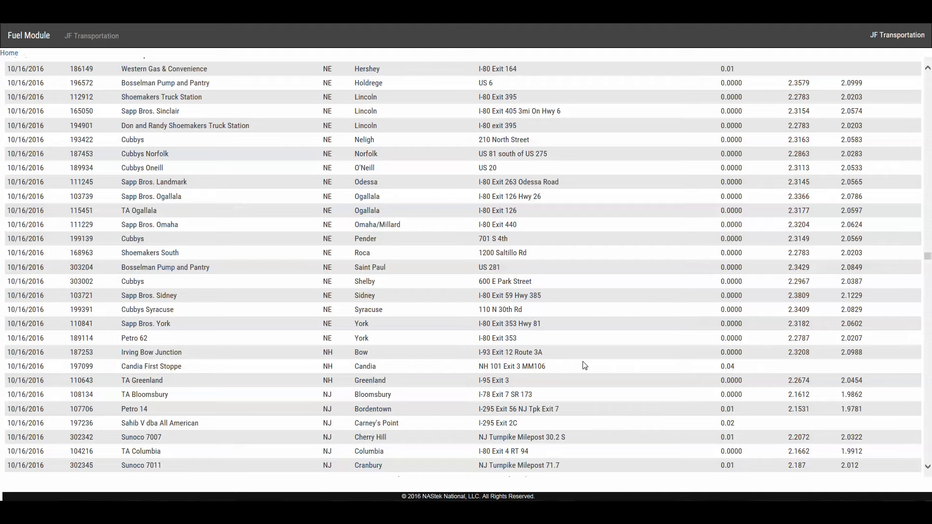